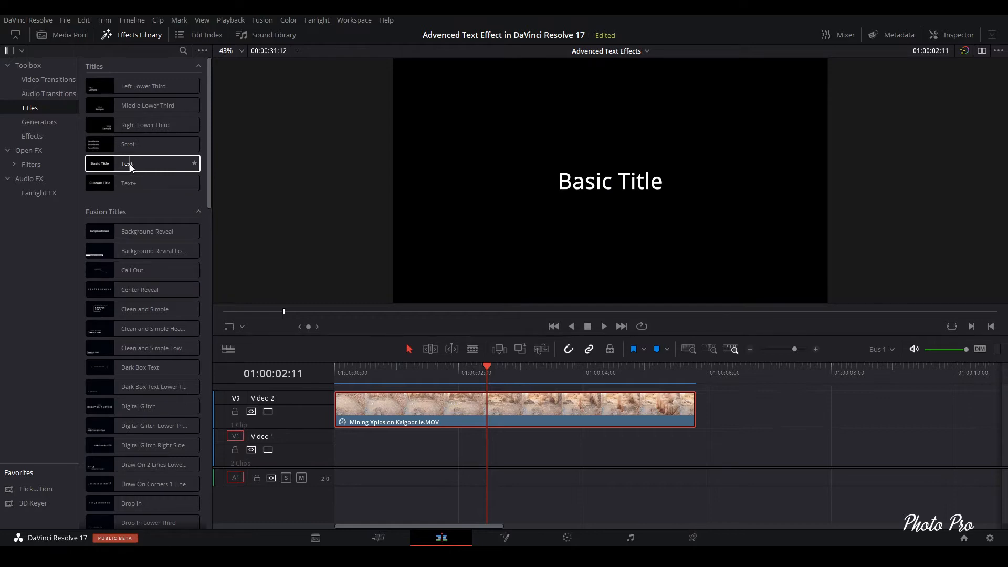
- Place a Text title on Video 1 beneath the explosion clip and extend it to the clip's end
drag(131, 164, 339, 449)
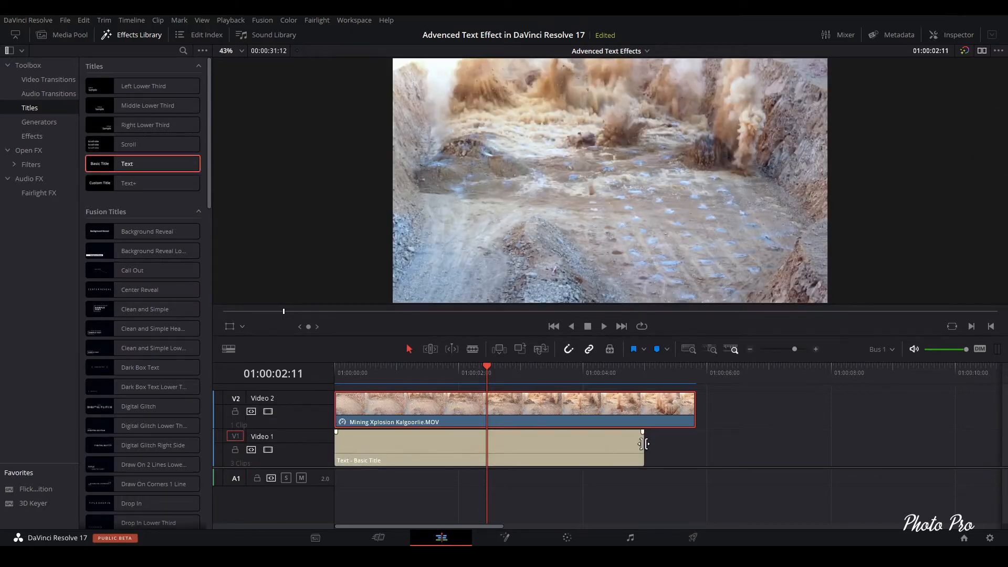
drag(642, 444, 695, 444)
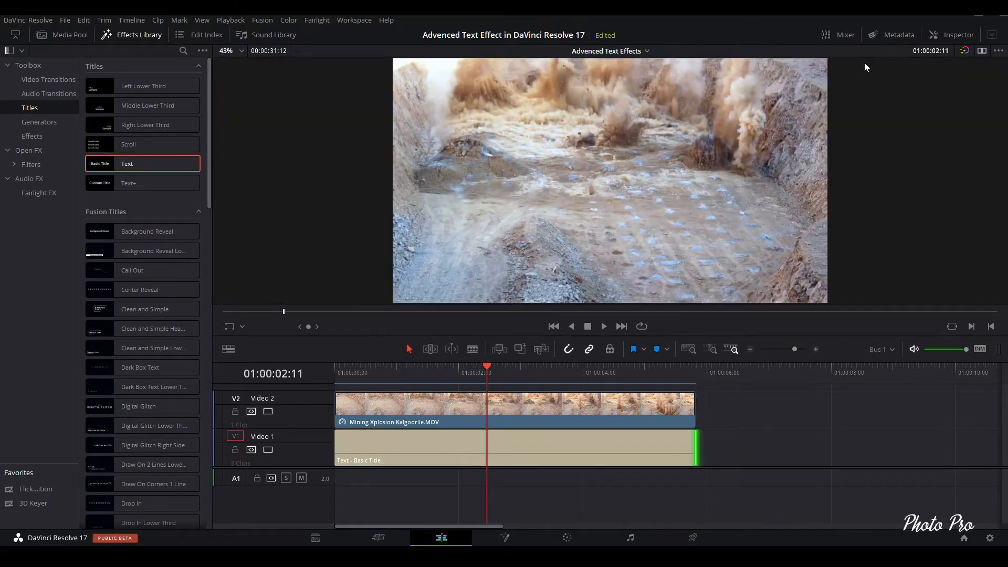
- Open the title's settings and replace the text with MINING
click(952, 36)
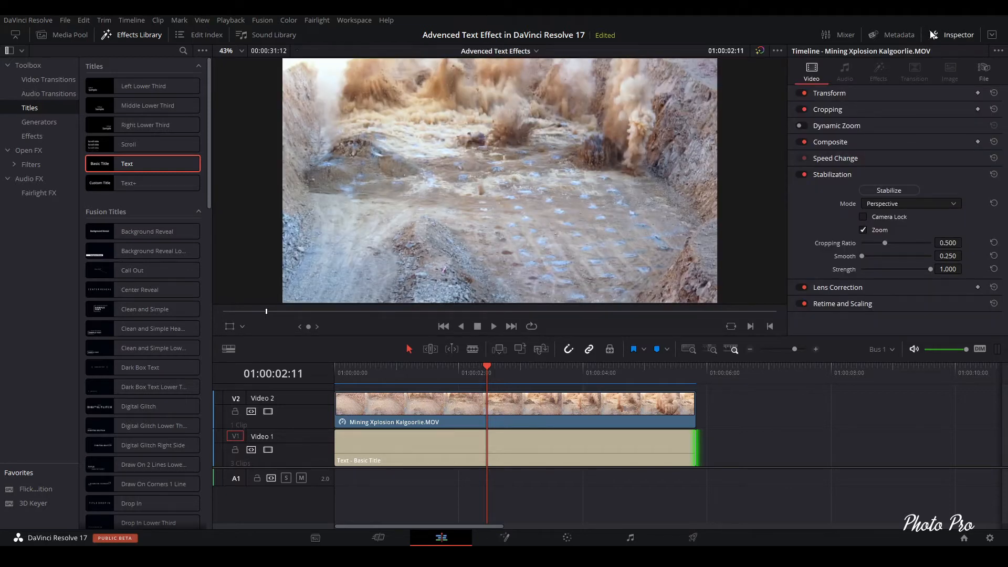
click(508, 450)
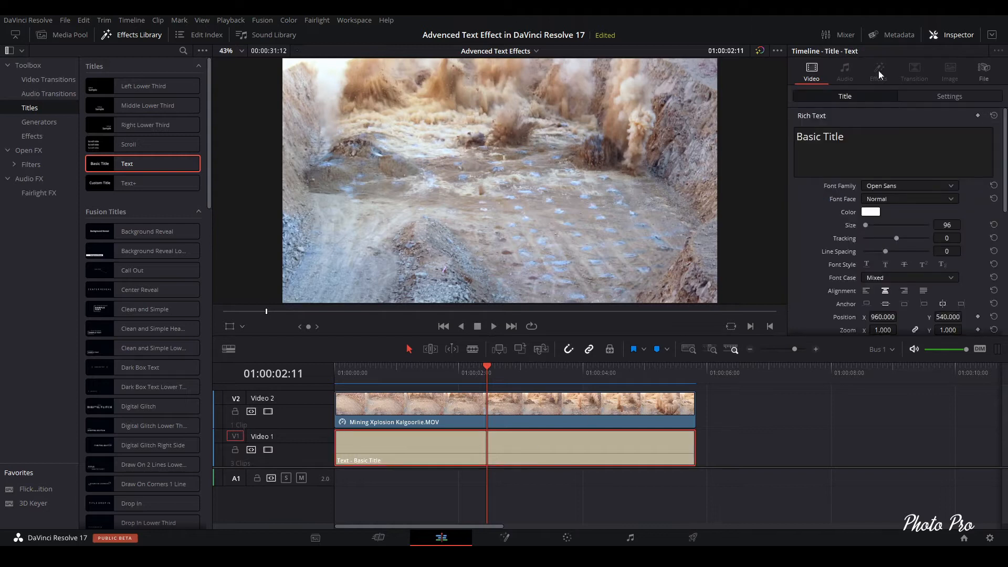
drag(864, 146, 769, 128)
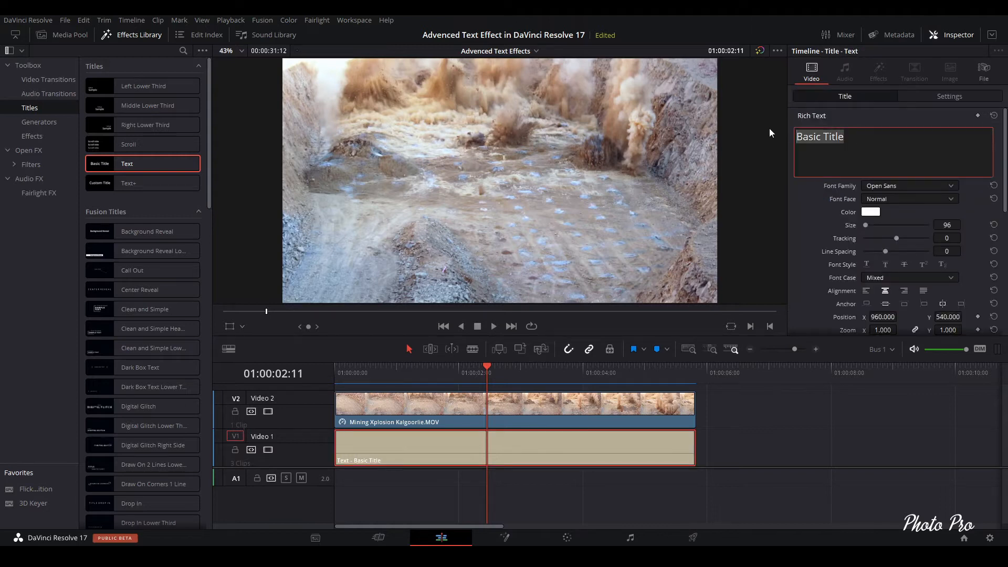
text(MININ)
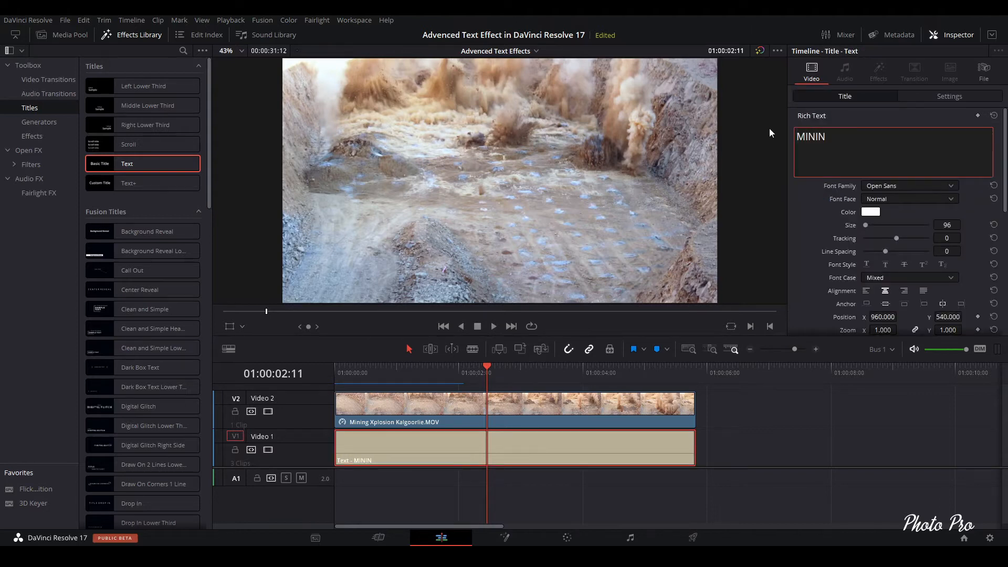
text(G)
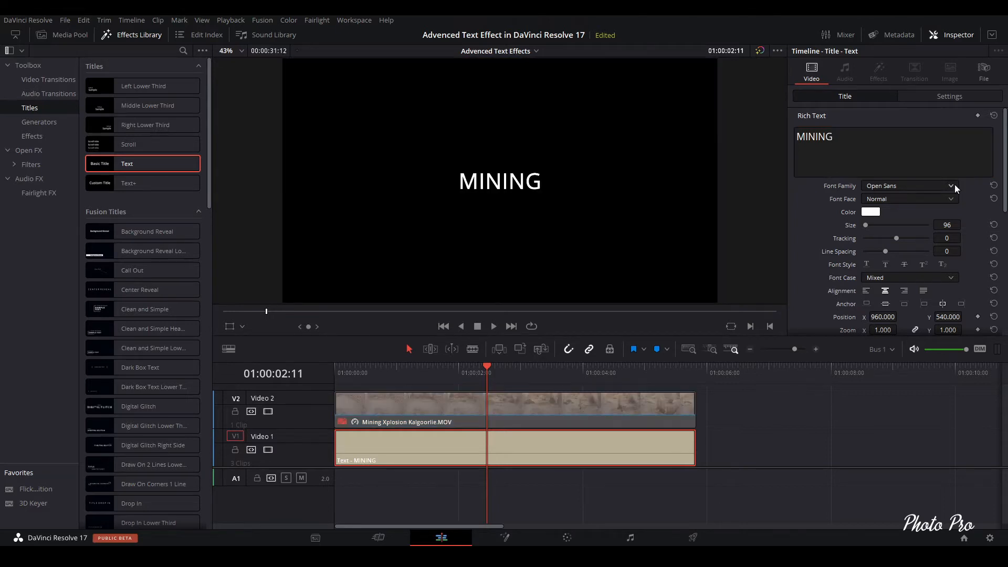
- Set the title's font to Bahnschrift Bold and increase its size to about 563
click(955, 186)
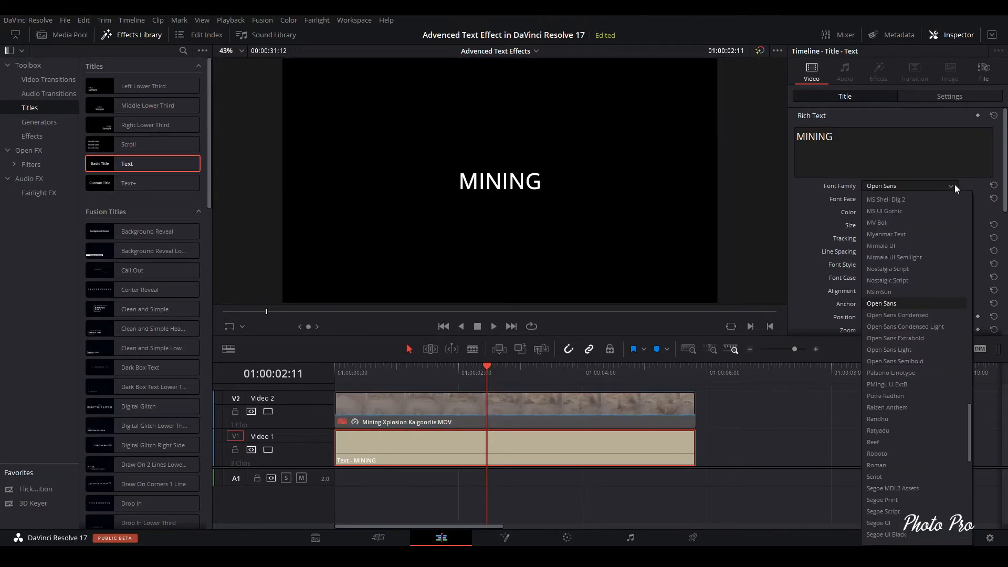
scroll(944, 196, up, 20)
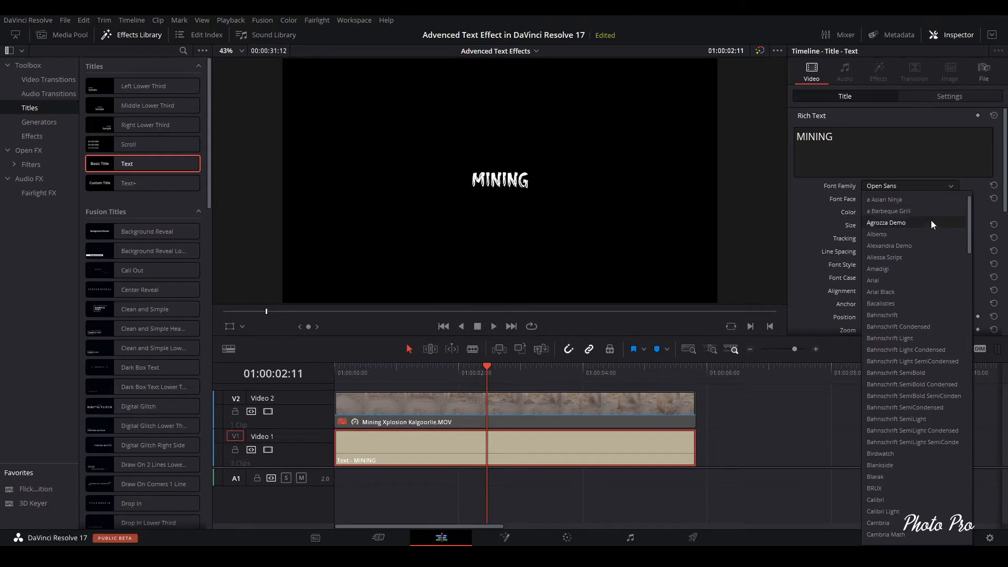
click(898, 315)
click(951, 201)
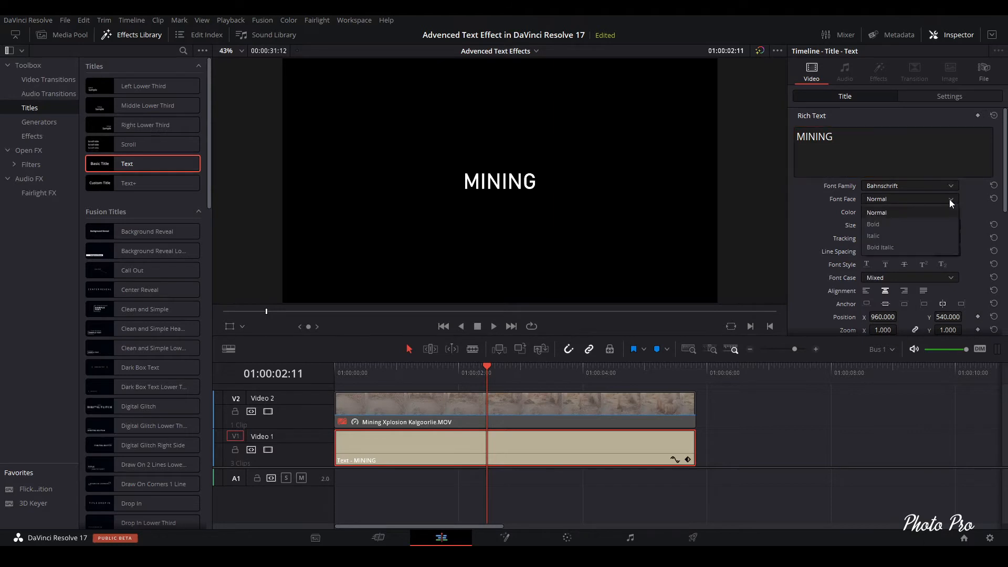
click(888, 222)
drag(866, 225, 874, 224)
- Re-enable the explosion clip on Video 2 and change its composite mode so the video shows through the title
click(423, 368)
click(464, 408)
key(d)
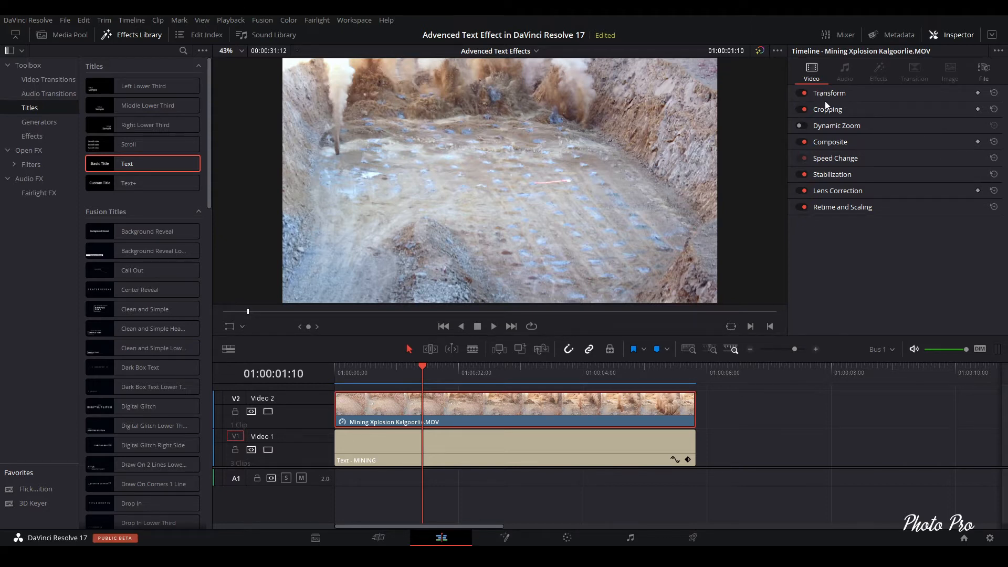
click(843, 143)
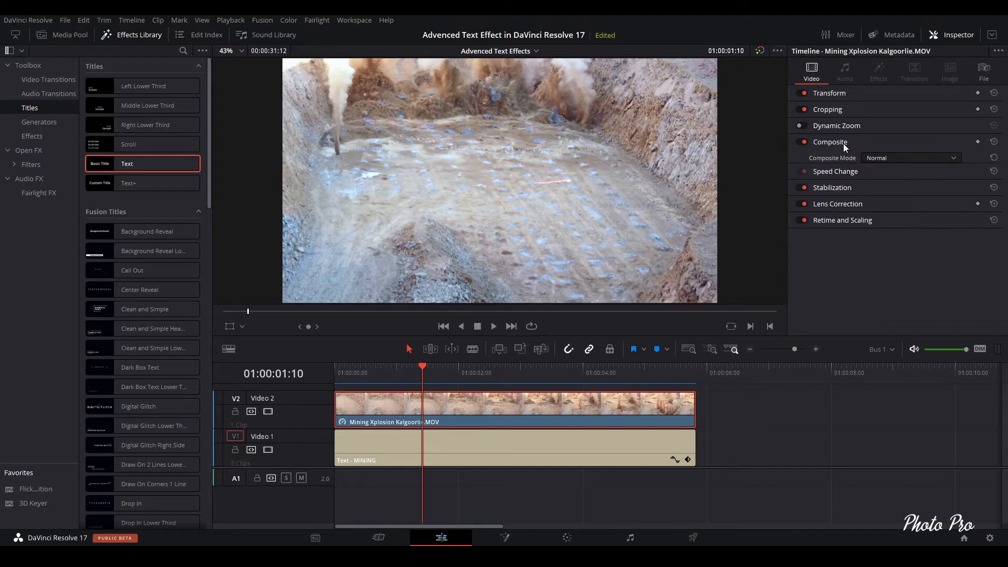
click(952, 159)
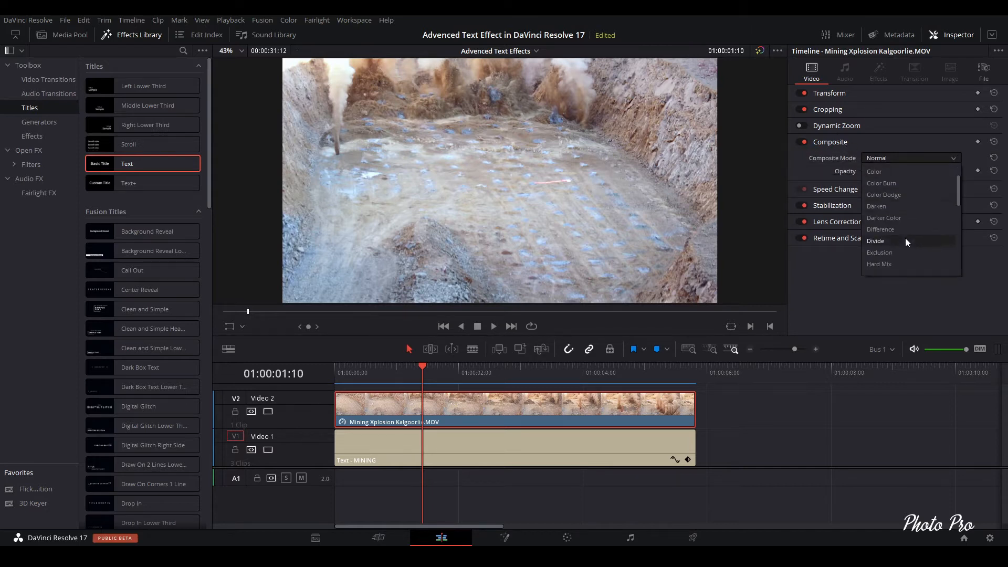
scroll(905, 238, down, 3)
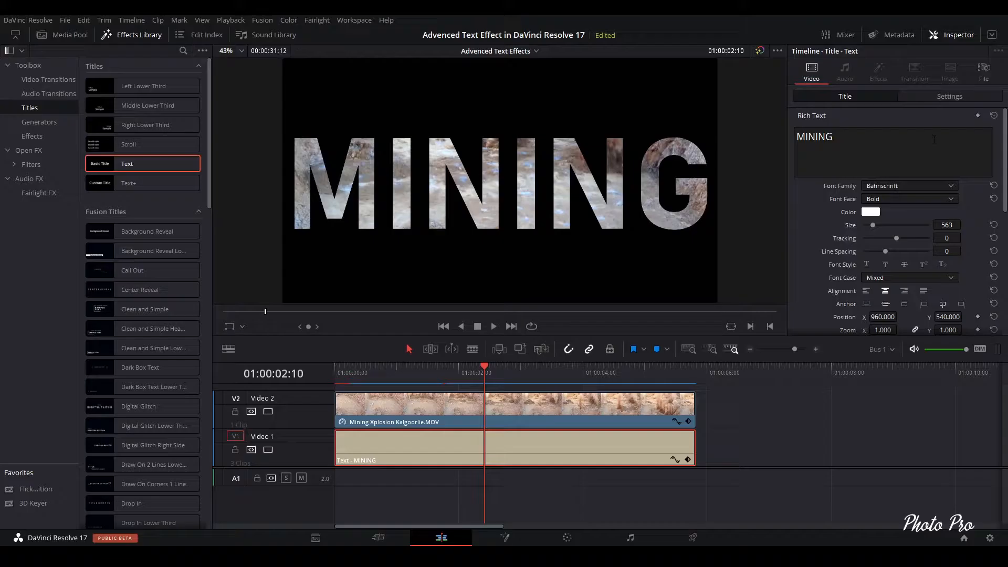
click(872, 213)
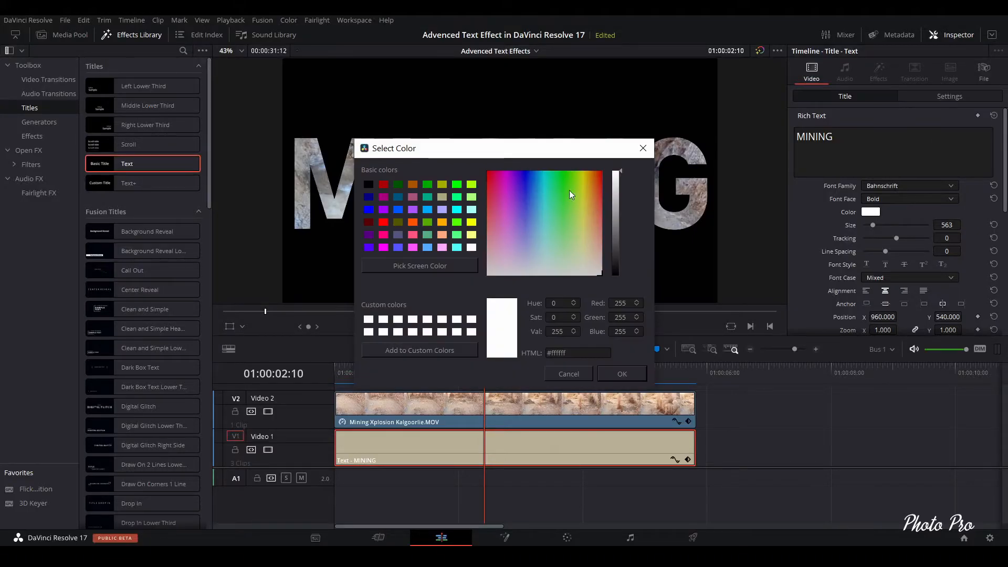
drag(504, 149, 434, 242)
click(502, 305)
click(498, 340)
drag(498, 340, 469, 304)
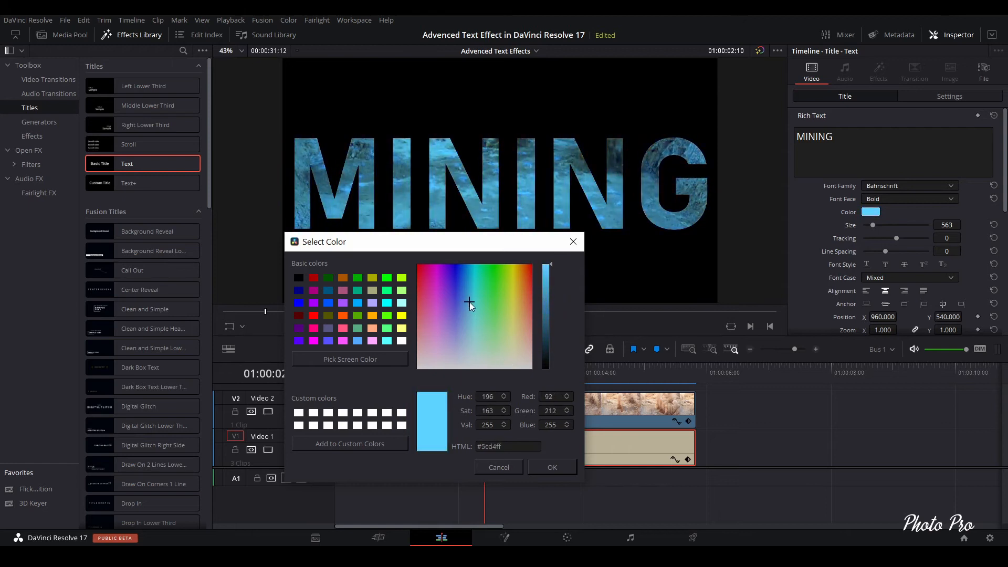
click(499, 468)
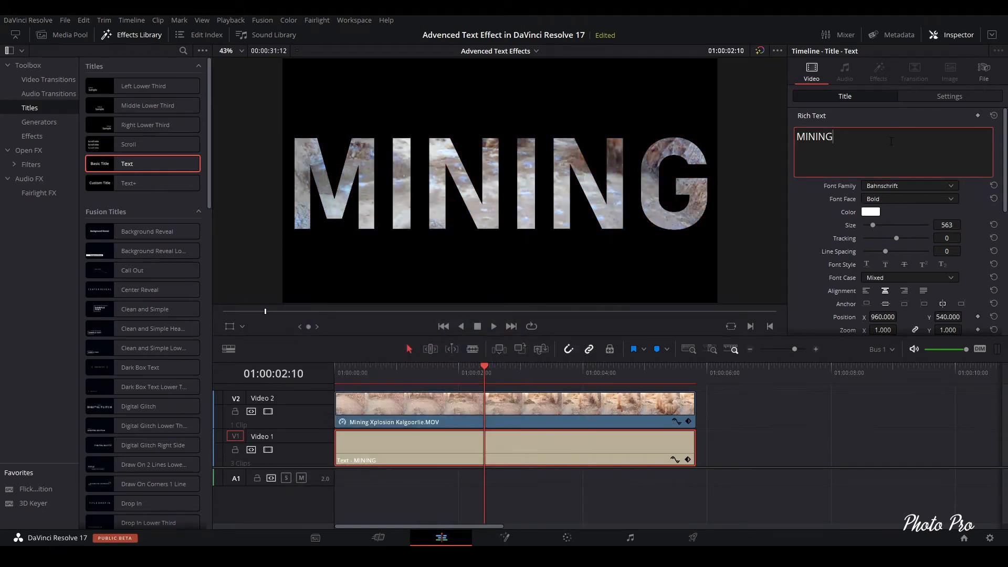
- Enable Dynamic Zoom on the title clip
click(963, 99)
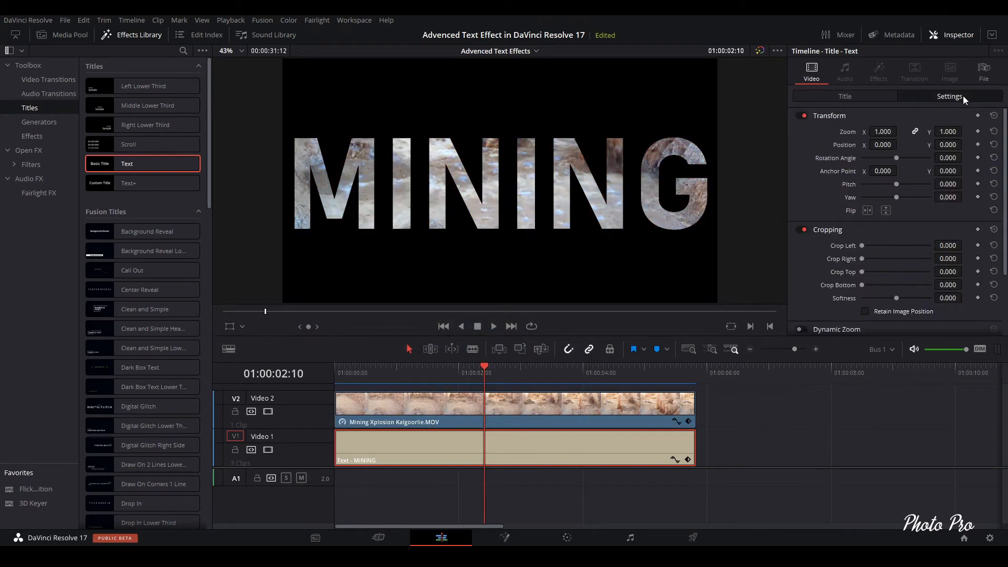
click(867, 115)
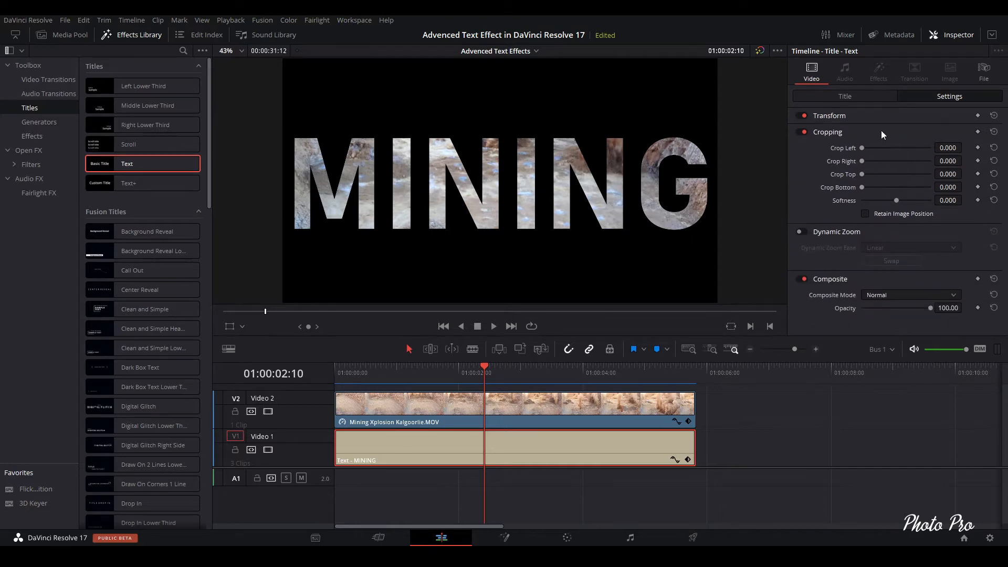
click(882, 132)
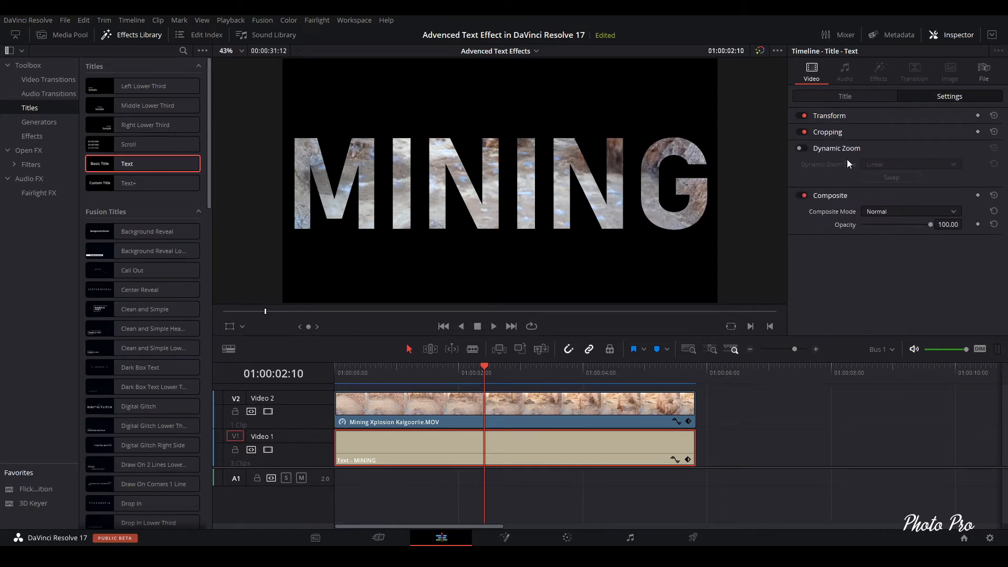
click(802, 148)
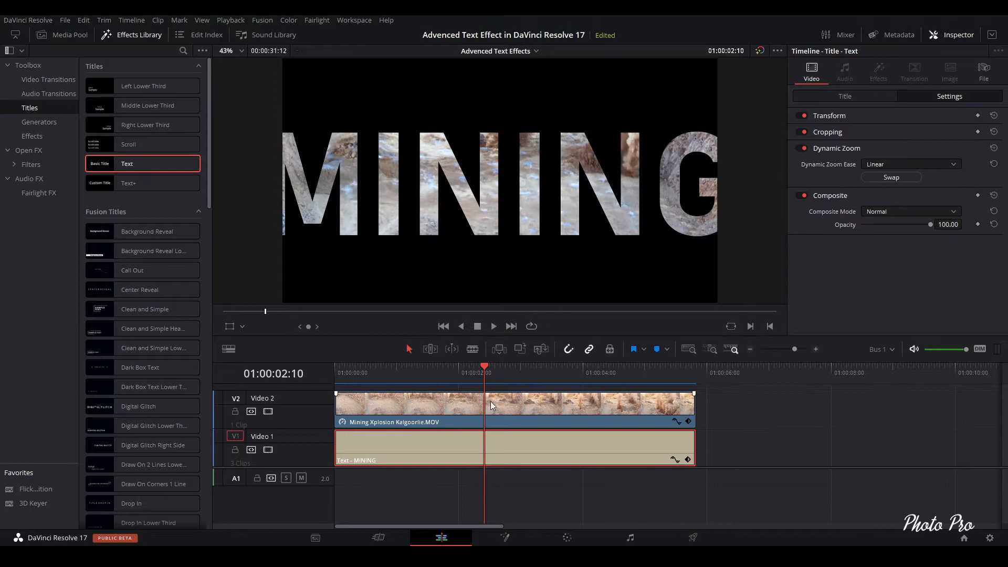
- Show the Dynamic Zoom overlay and shrink the start rectangle, moving it over the title's left half
drag(480, 367, 350, 375)
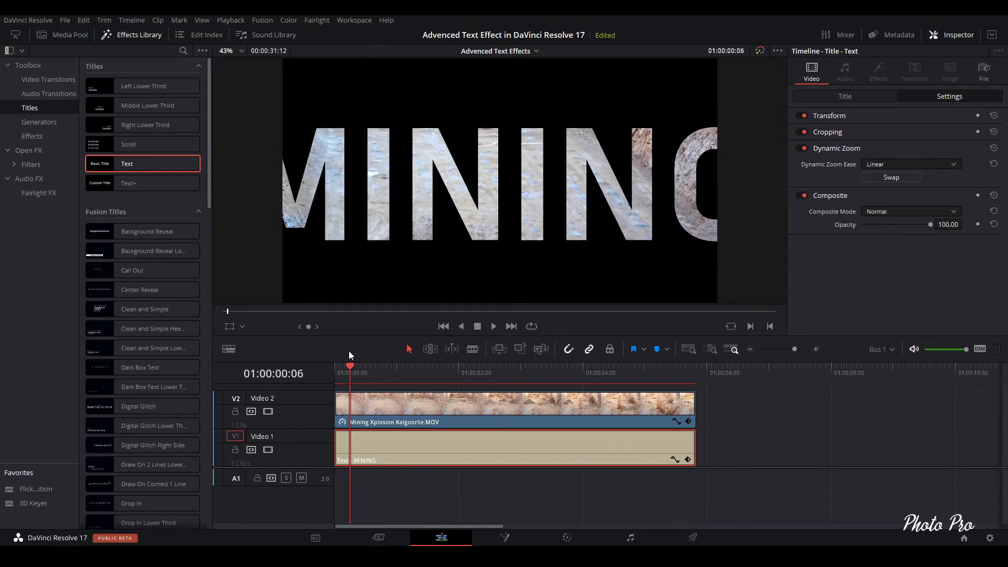
click(242, 327)
click(258, 371)
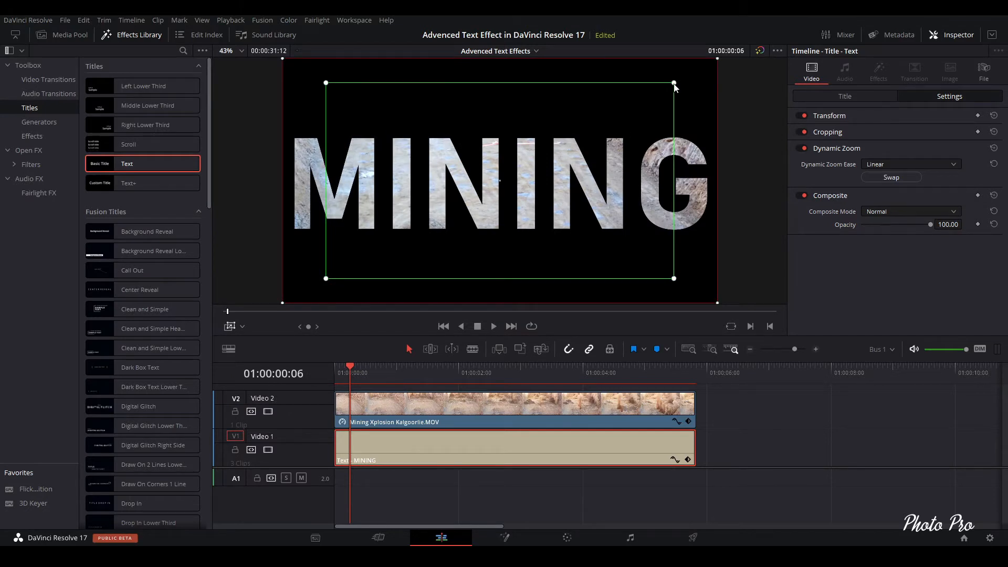
drag(676, 87, 632, 138)
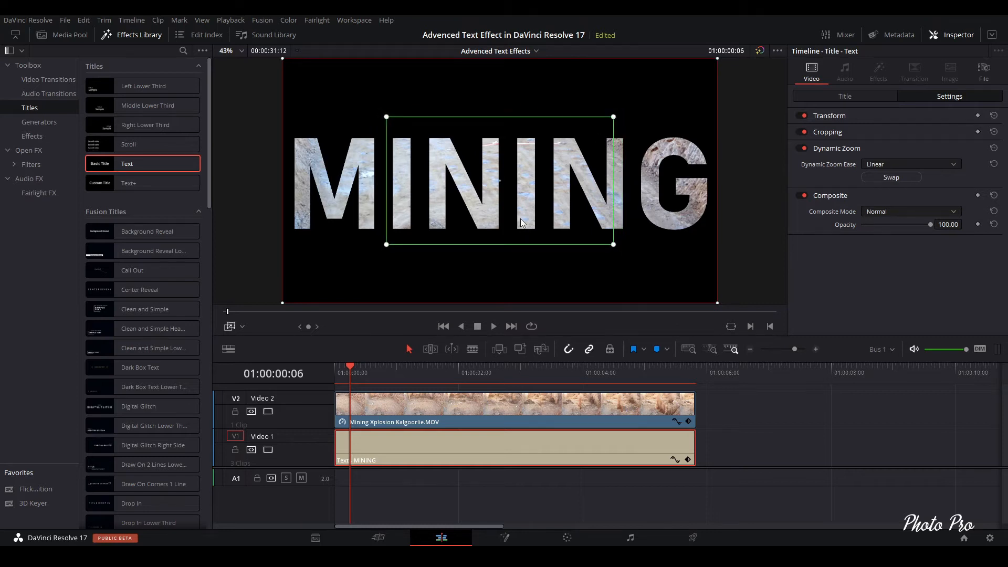
drag(540, 245, 440, 246)
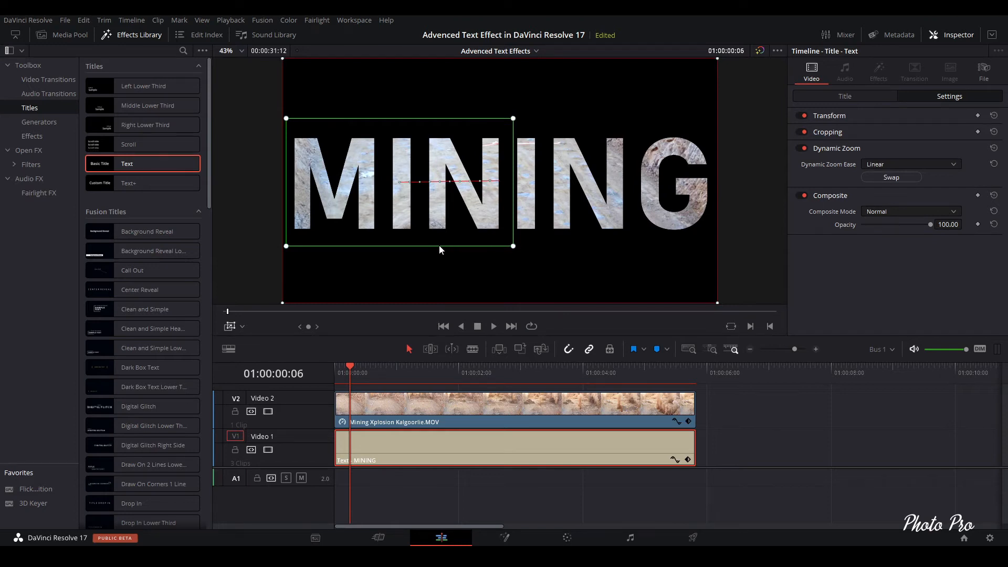
- Shrink the Dynamic Zoom end rectangle and move it over the title's right half
drag(283, 304, 395, 253)
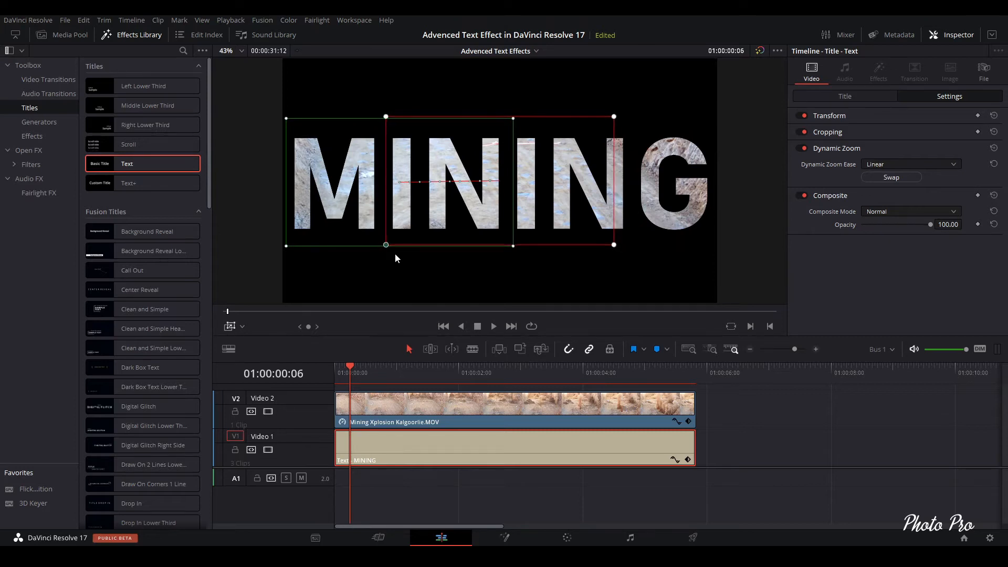
drag(537, 244, 641, 247)
- Play back the title animation from the start, including in full screen
key(Home)
key(space)
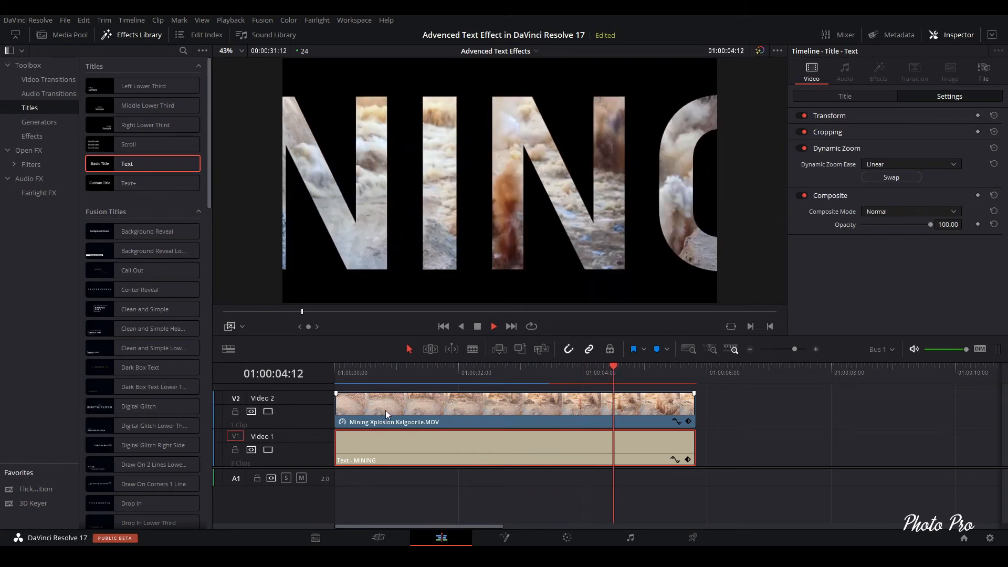
key(space)
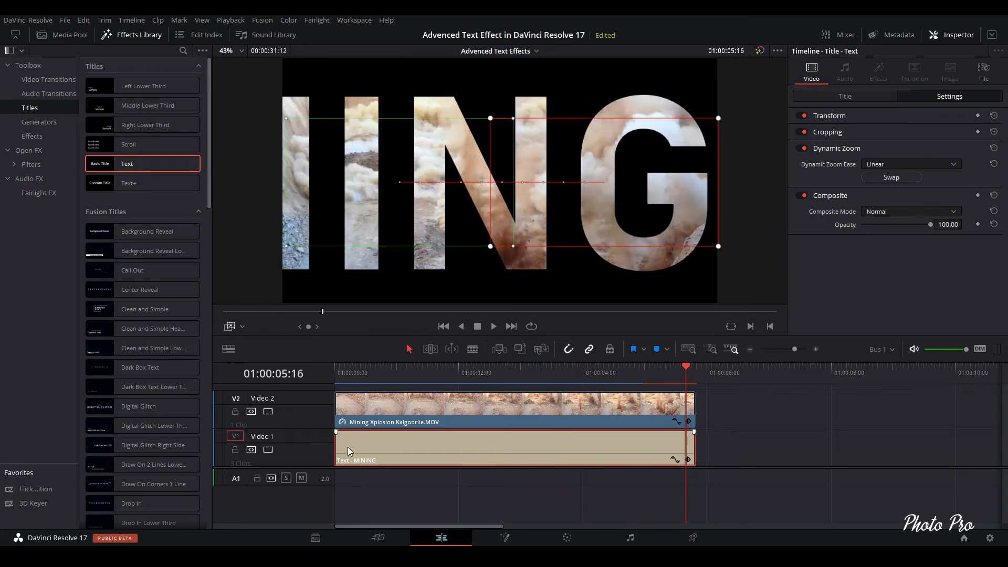
click(336, 369)
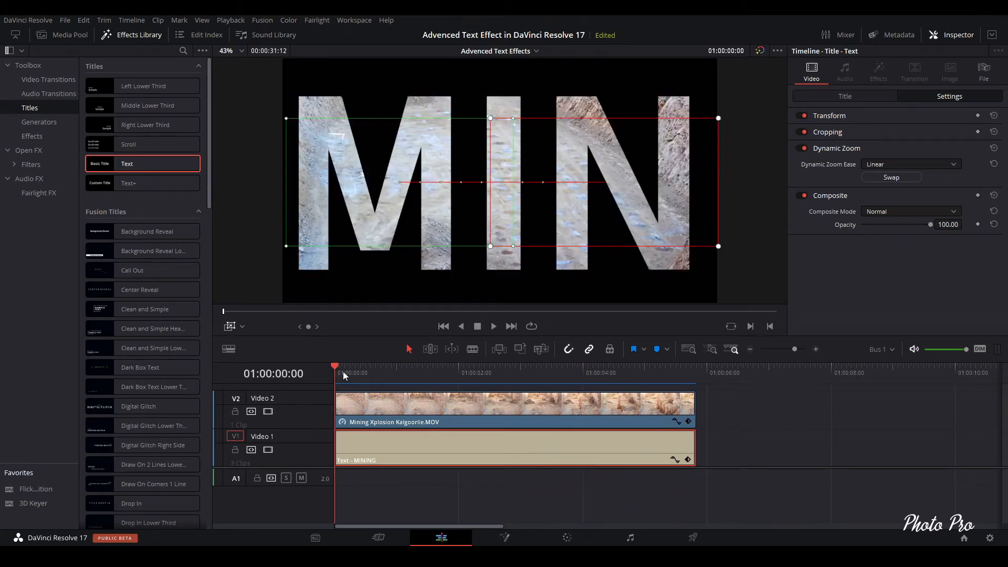
key(ctrl+f)
key(space)
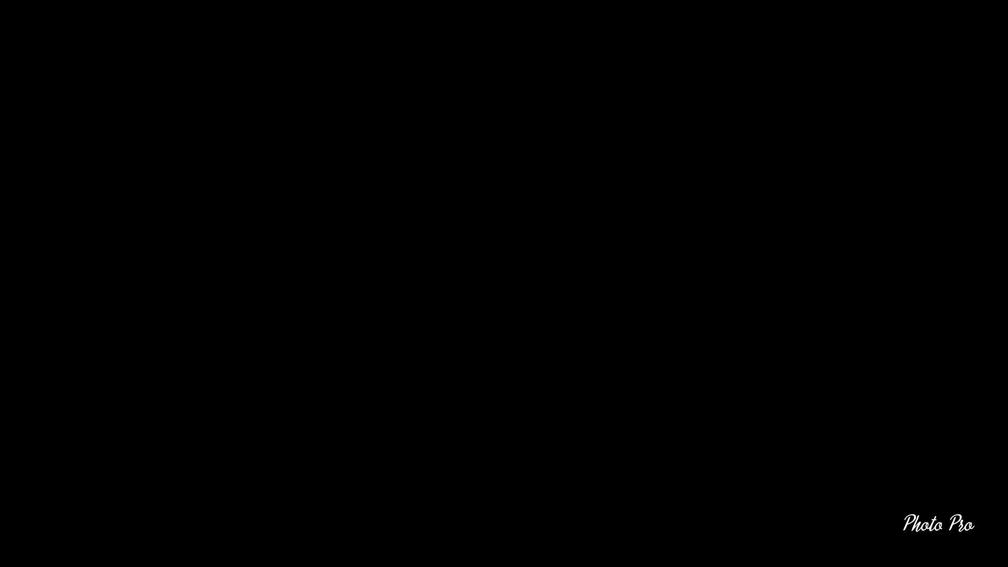
key(Escape)
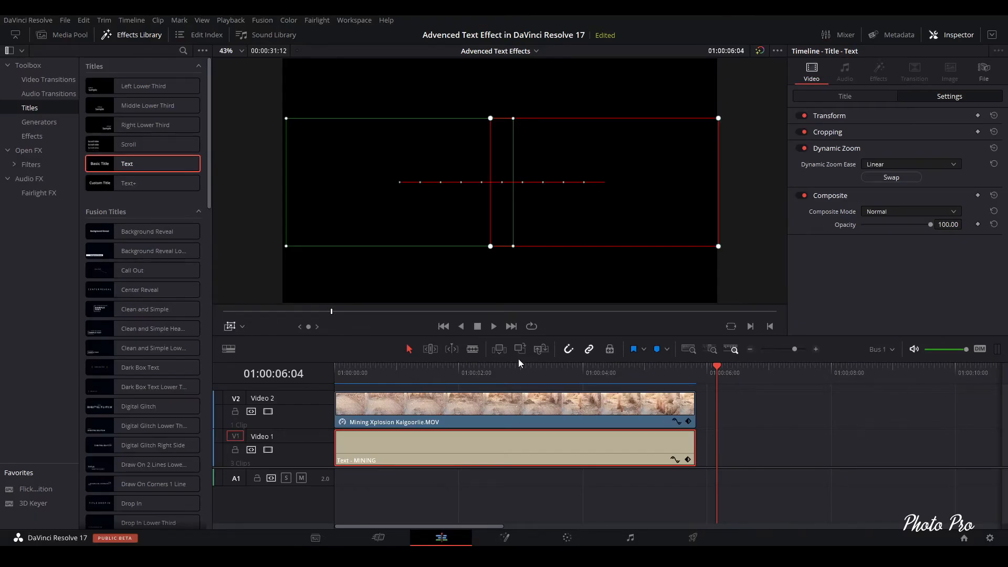
key(space)
key(space)
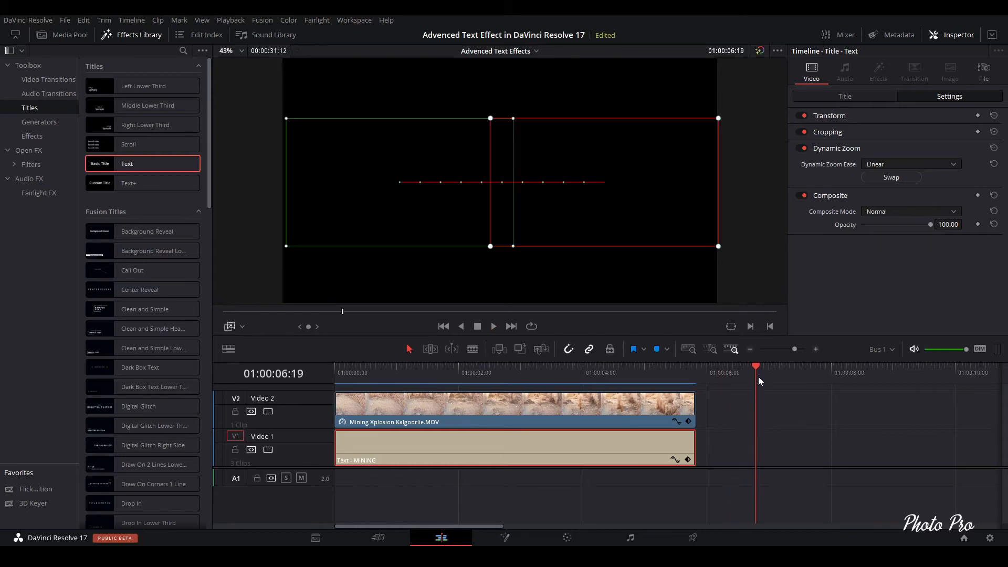
- Set the Dynamic Zoom Ease to Ease In and Out
drag(755, 366, 474, 373)
click(950, 166)
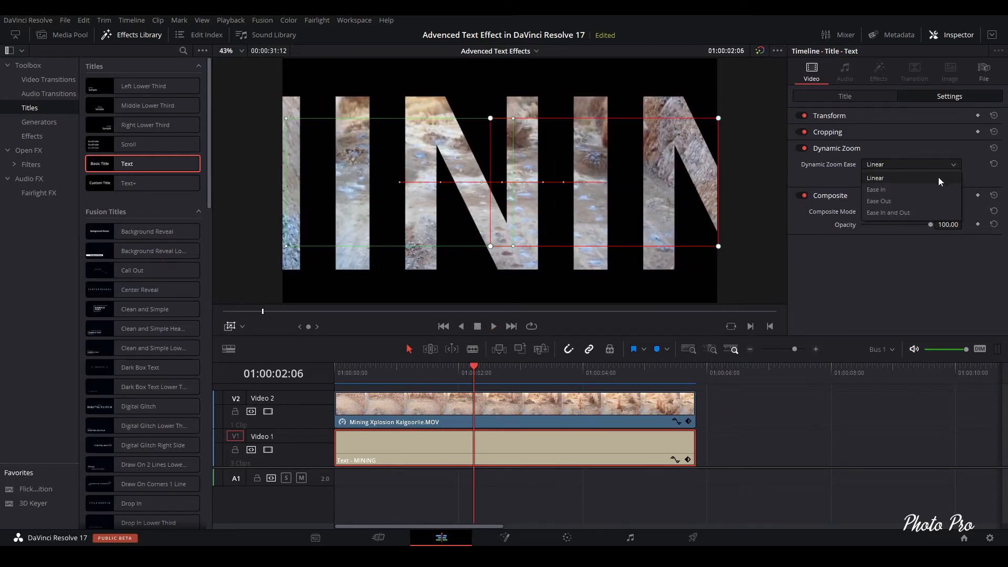
click(913, 214)
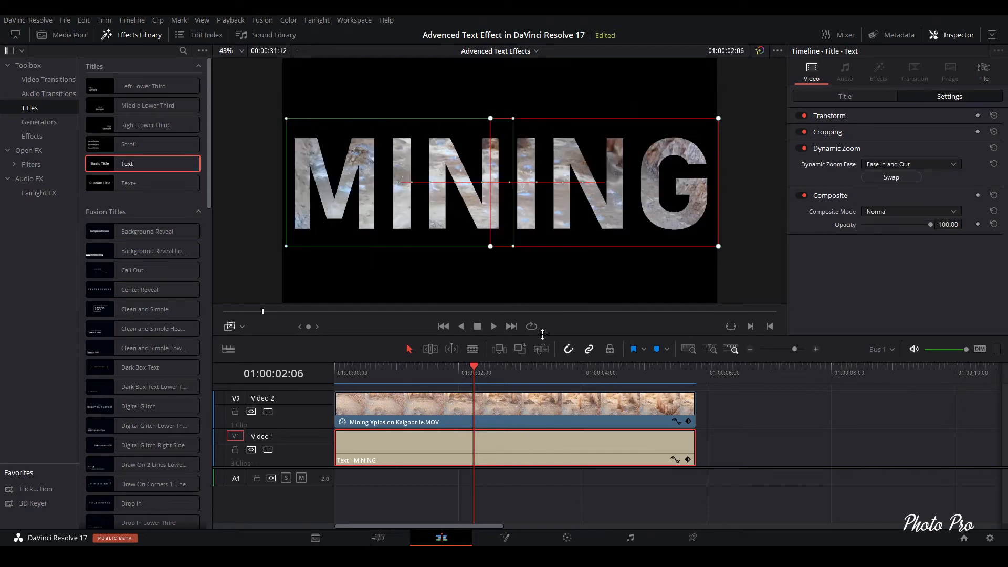
- Play the title animation from the start in full screen
drag(464, 372, 323, 381)
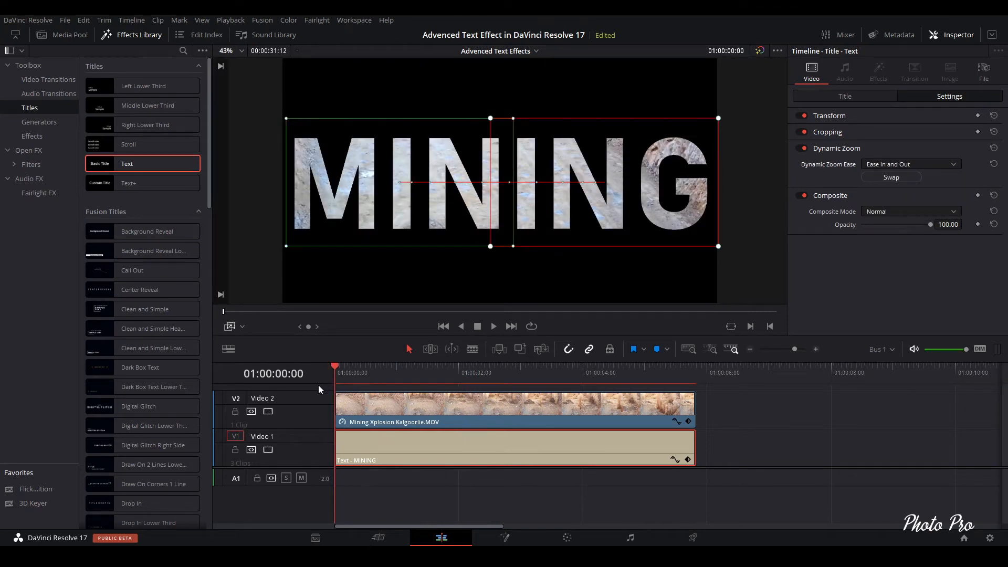
key(ctrl+f)
key(space)
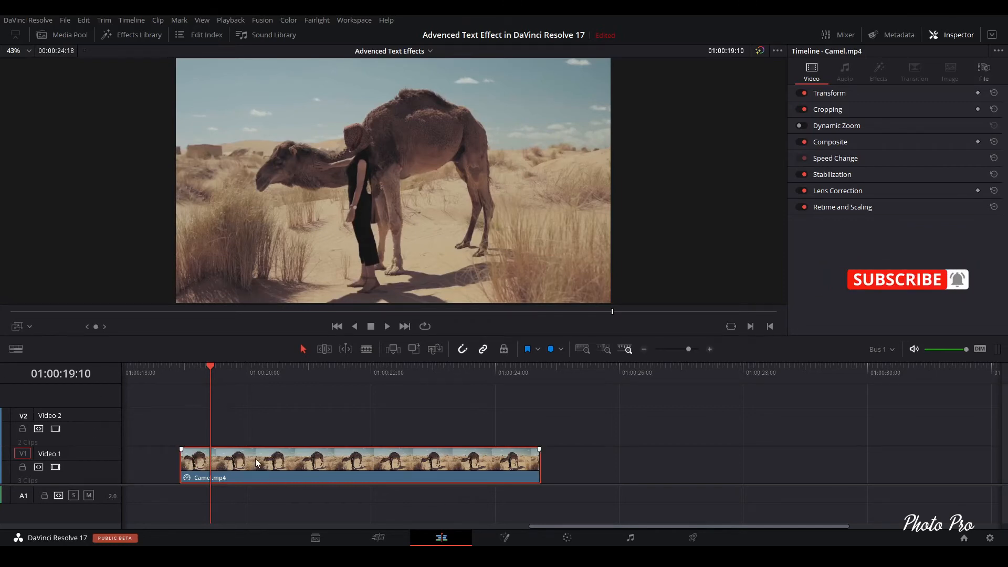
- Move the camel clip up to Video 2 and place a Text title on Video 1 spanning the clip's full length
drag(255, 458, 256, 434)
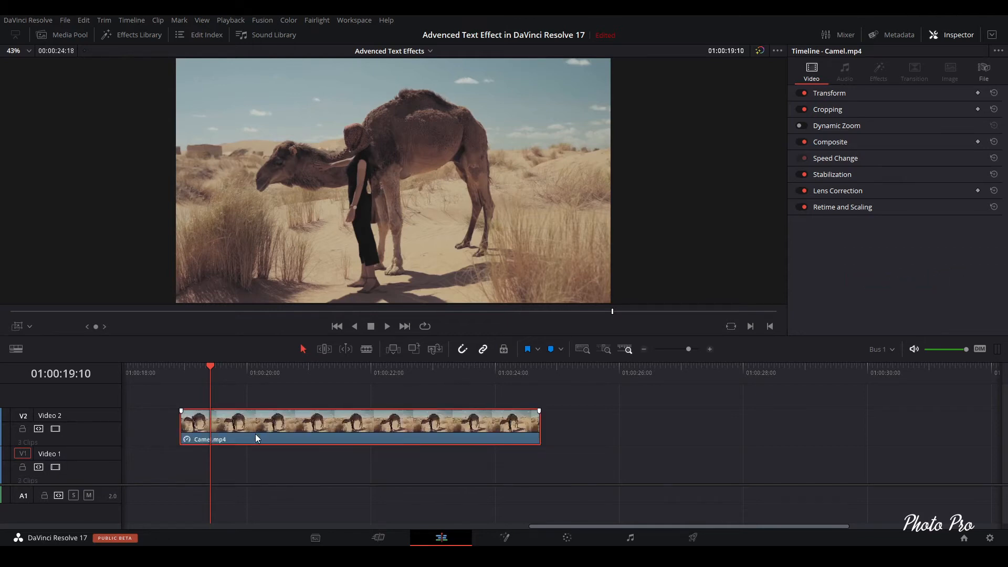
click(146, 37)
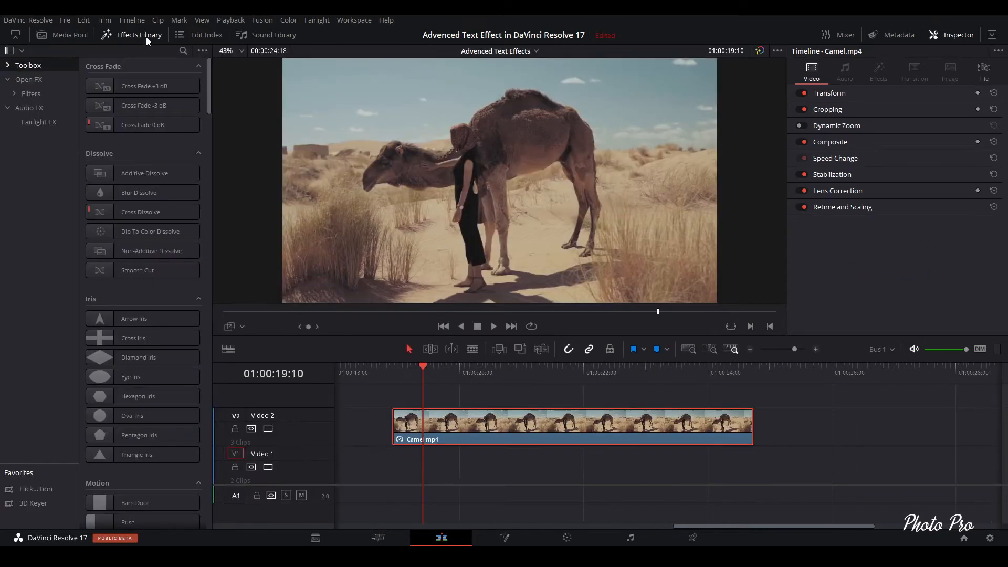
click(19, 68)
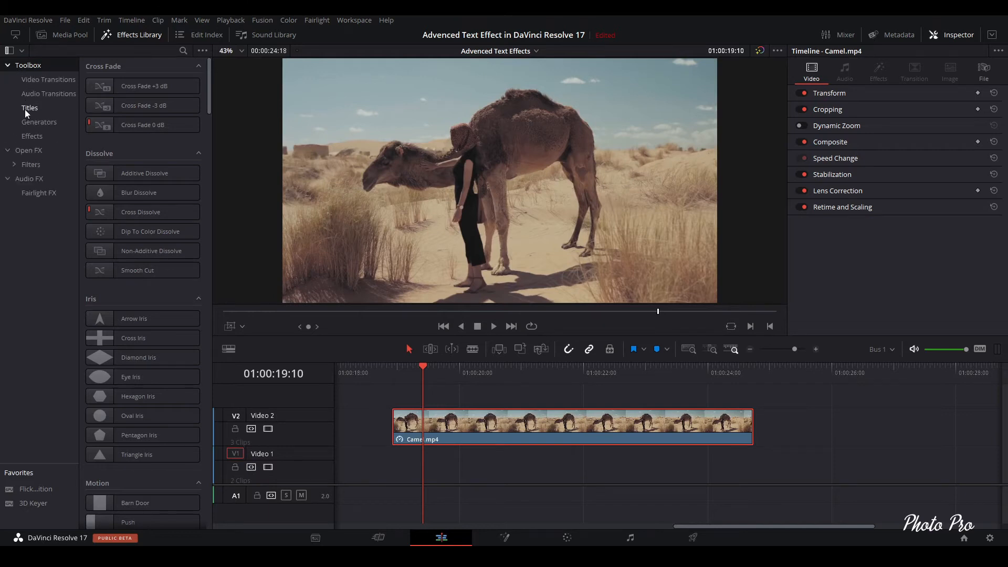
click(26, 108)
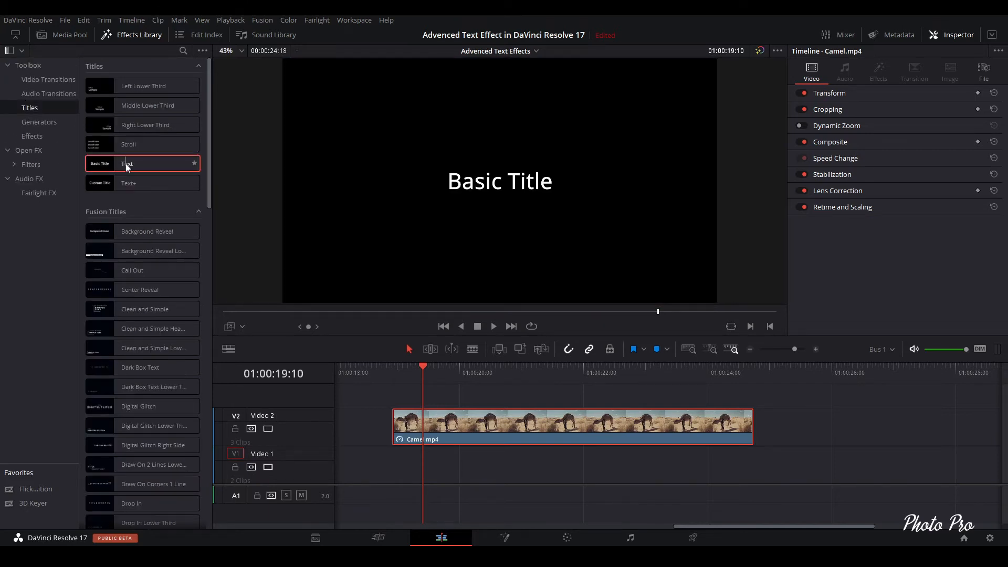
drag(125, 162, 393, 478)
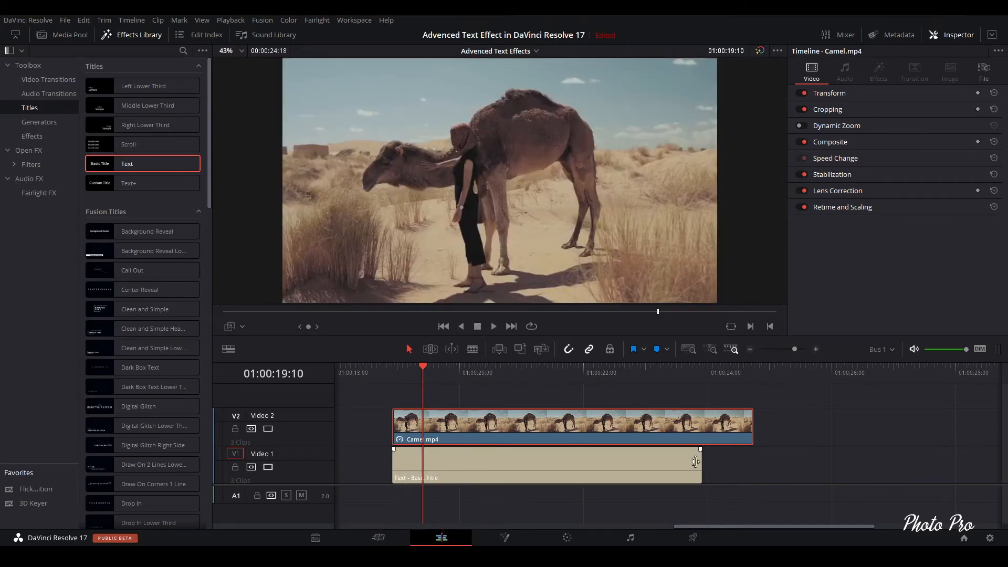
drag(695, 462, 747, 469)
- Set the camel clip's Composite Mode to Multiply
click(563, 417)
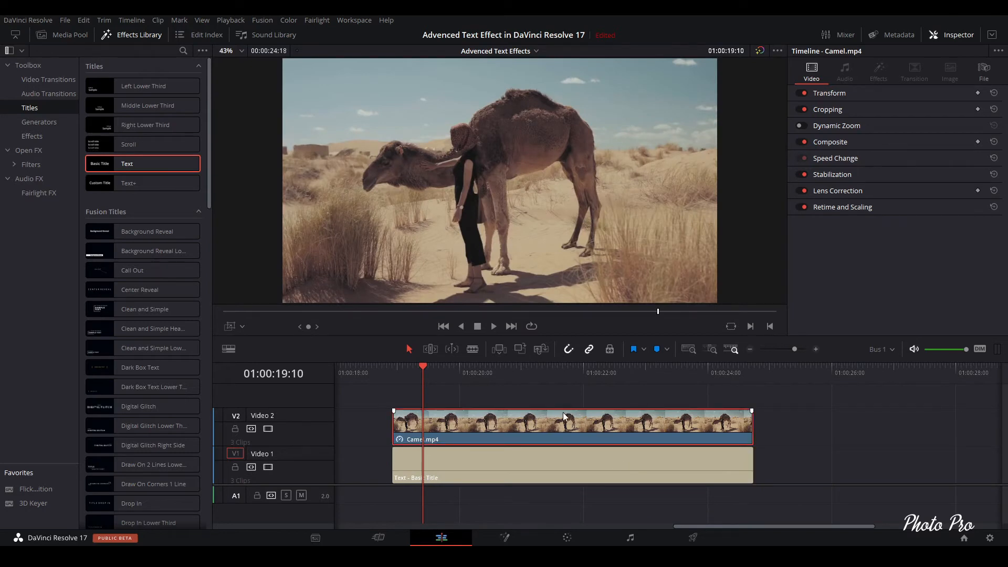
click(850, 143)
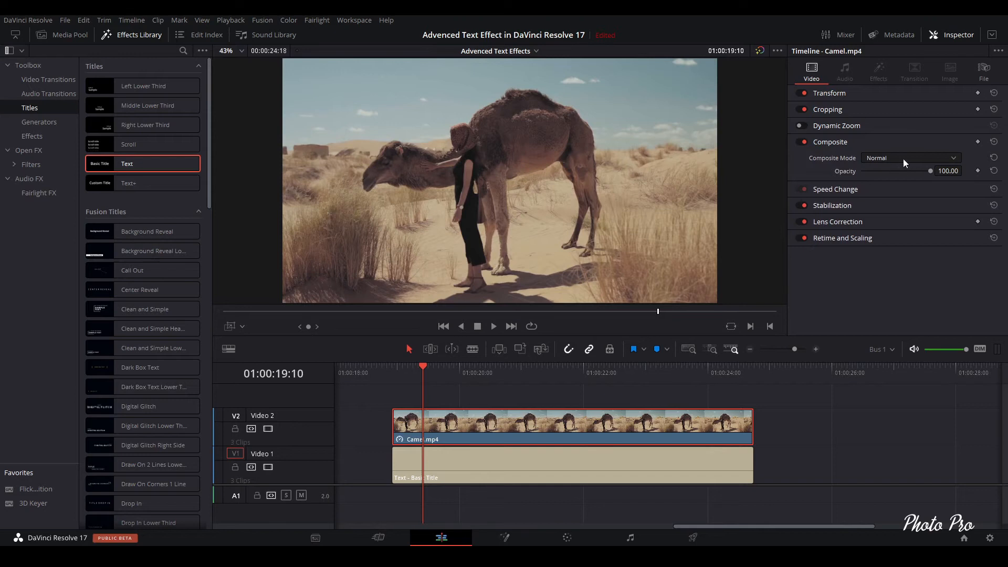
click(958, 160)
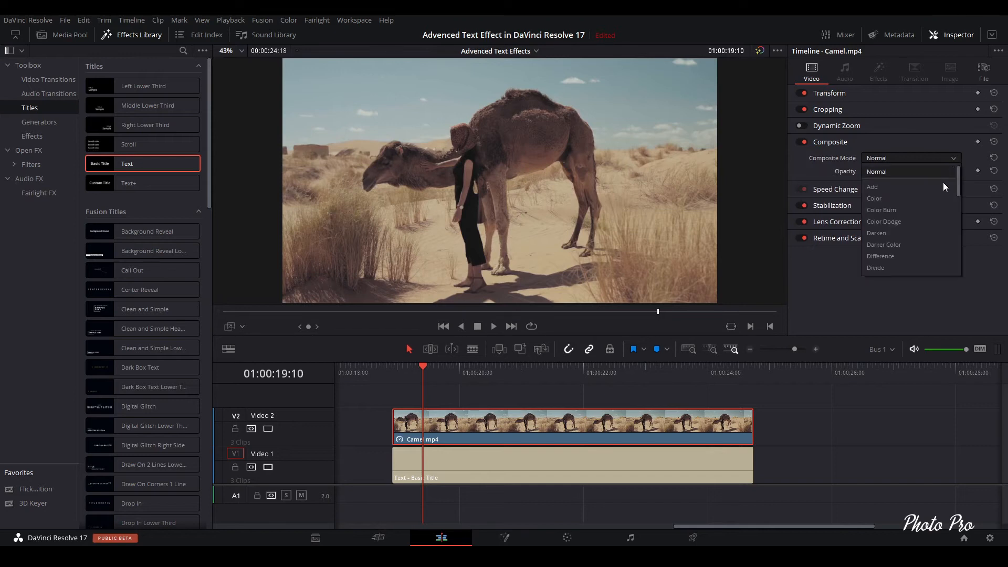
scroll(923, 254, down, 3)
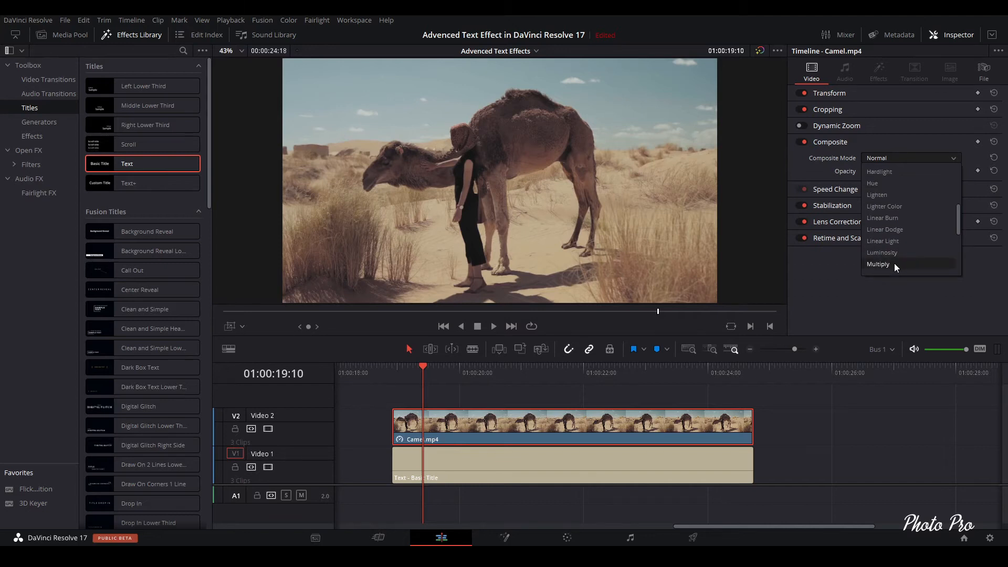
click(895, 266)
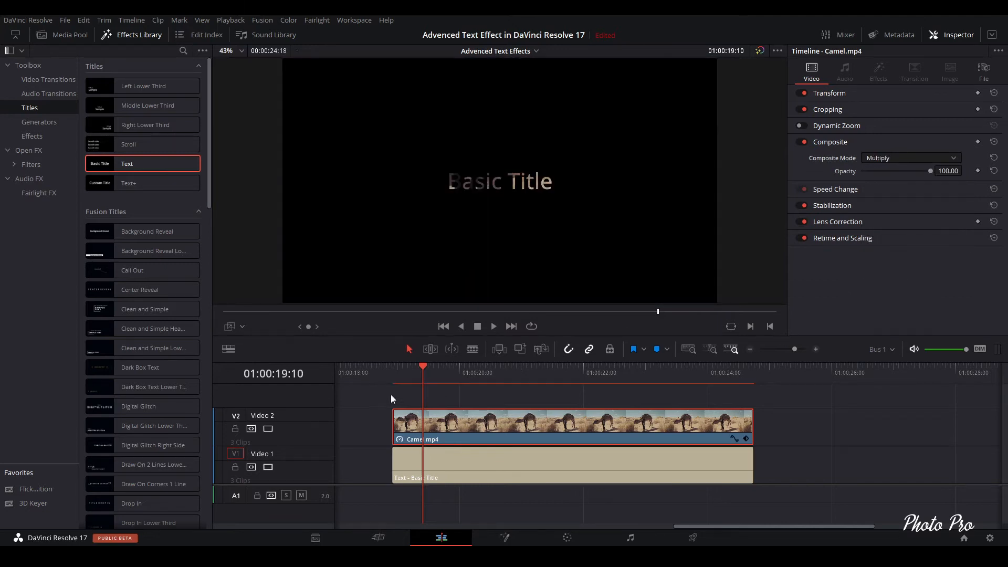
- Replace the title's text with SAFARI
mouse_move(422, 363)
mouse_down()
mouse_move(439, 373)
mouse_move(430, 370)
mouse_up()
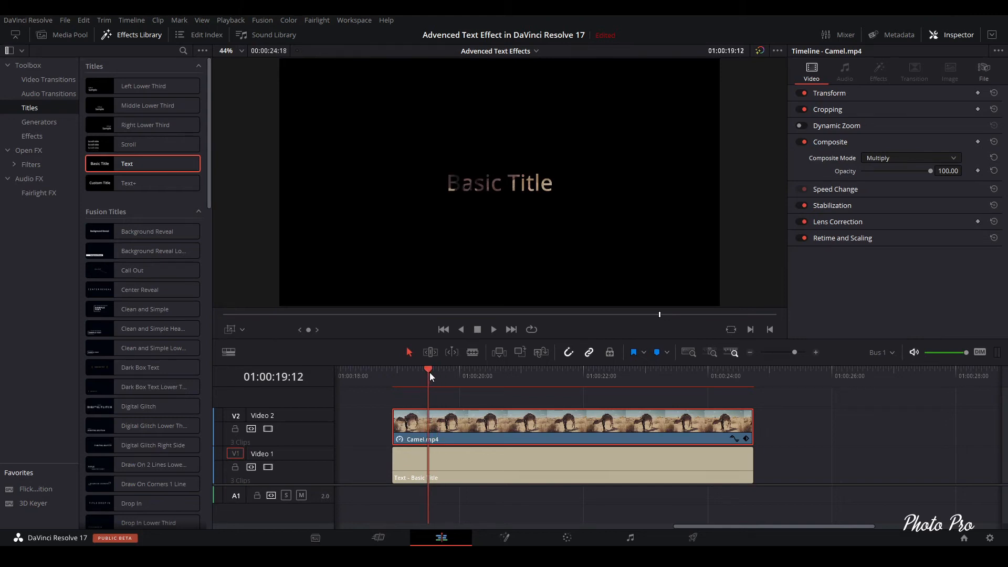
click(647, 481)
click(866, 140)
key(ctrl+a)
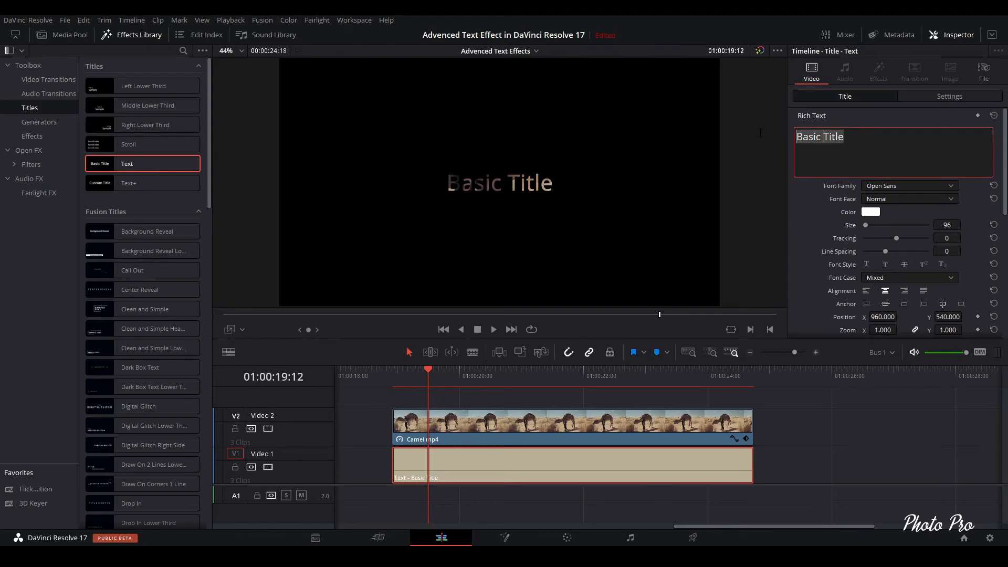
text(SAFARI)
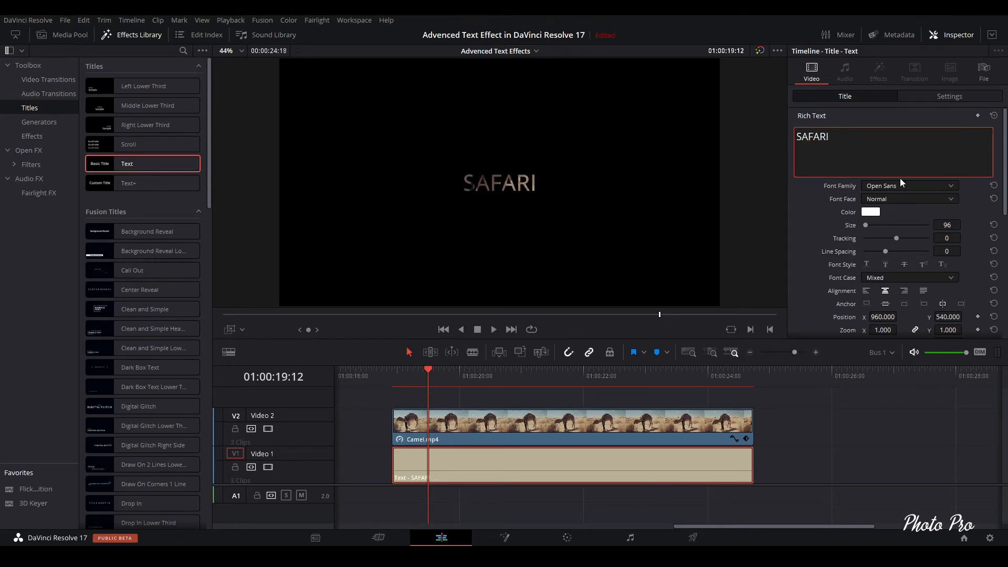
- Set the title font to Bahnschrift Bold and enlarge its size to 567
click(951, 187)
key(a)
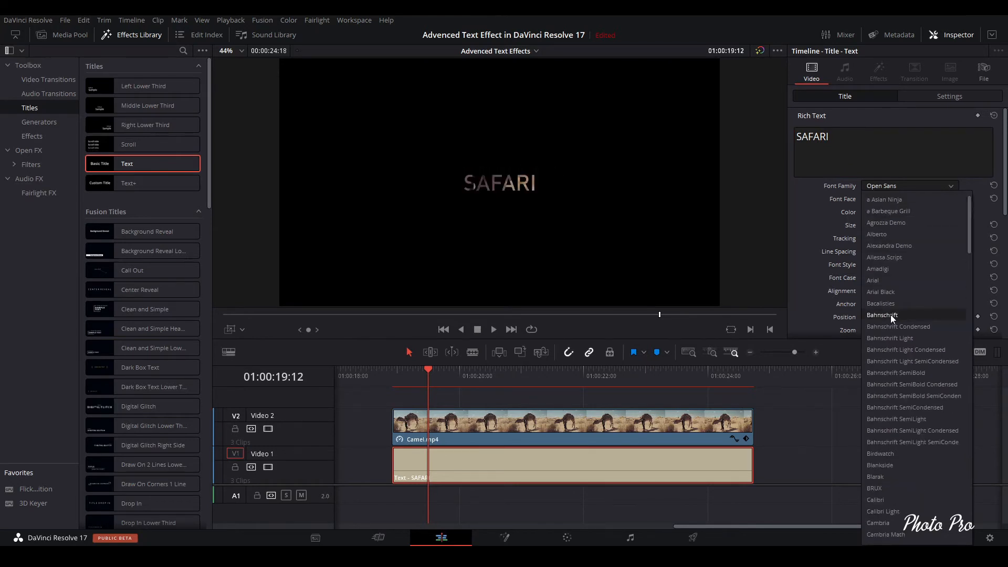
click(892, 314)
click(947, 200)
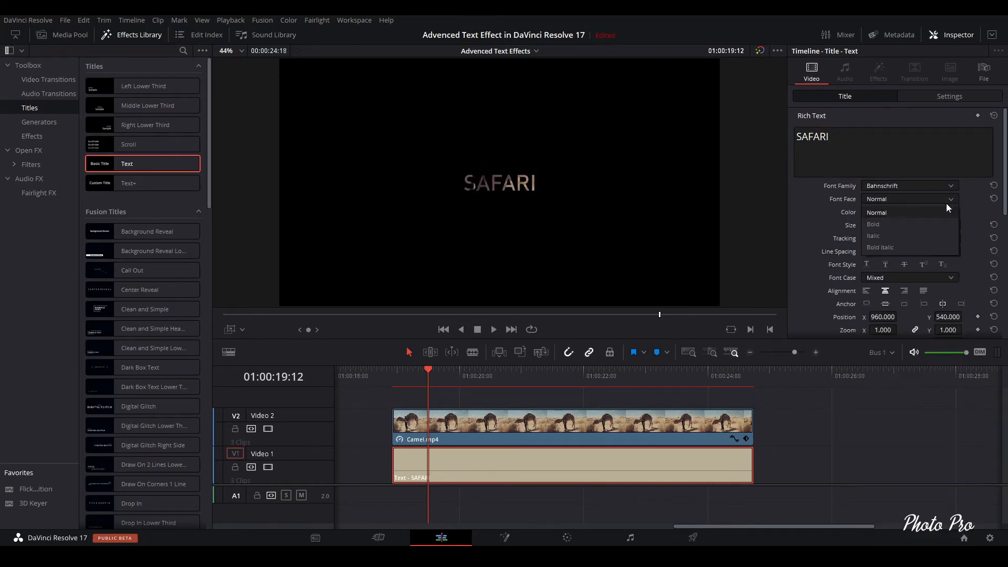
click(878, 225)
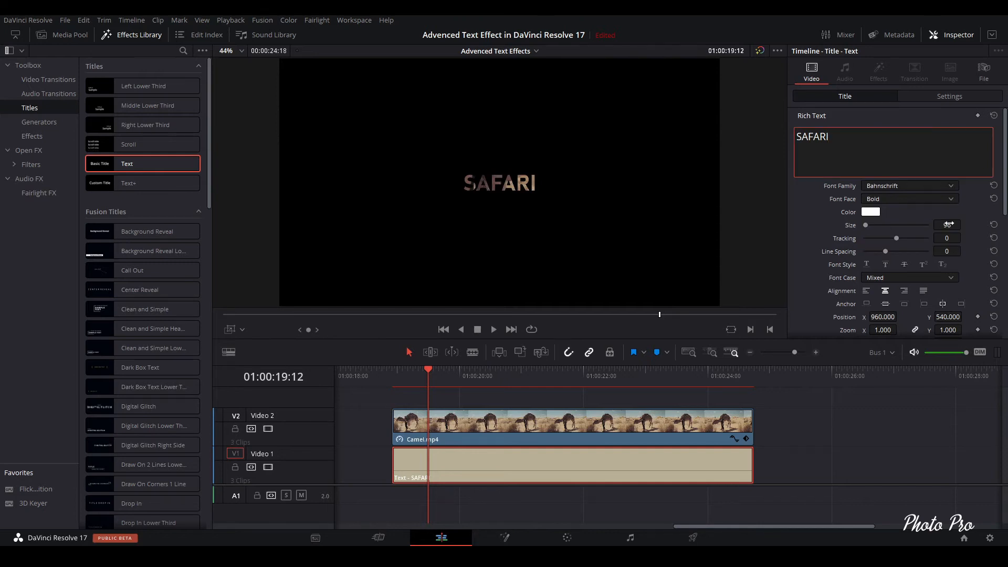
drag(868, 225, 873, 227)
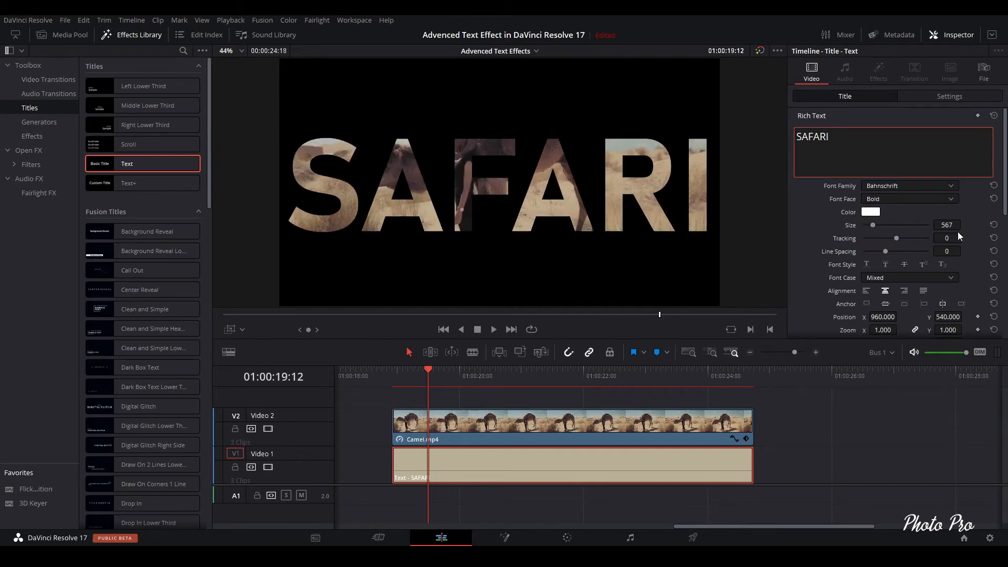
- Preview the title, then split the title clip at 01:00:21:03
click(494, 330)
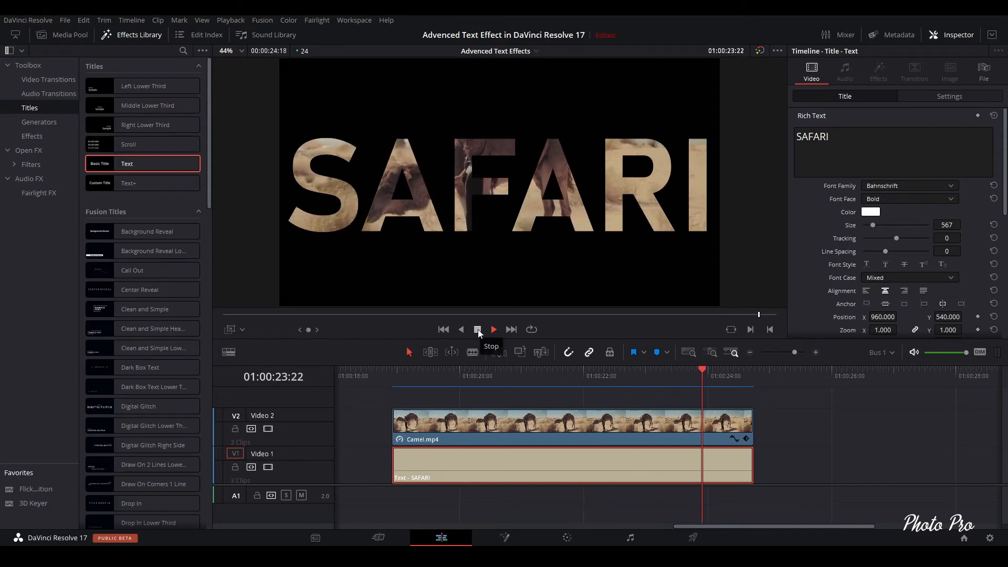
click(478, 329)
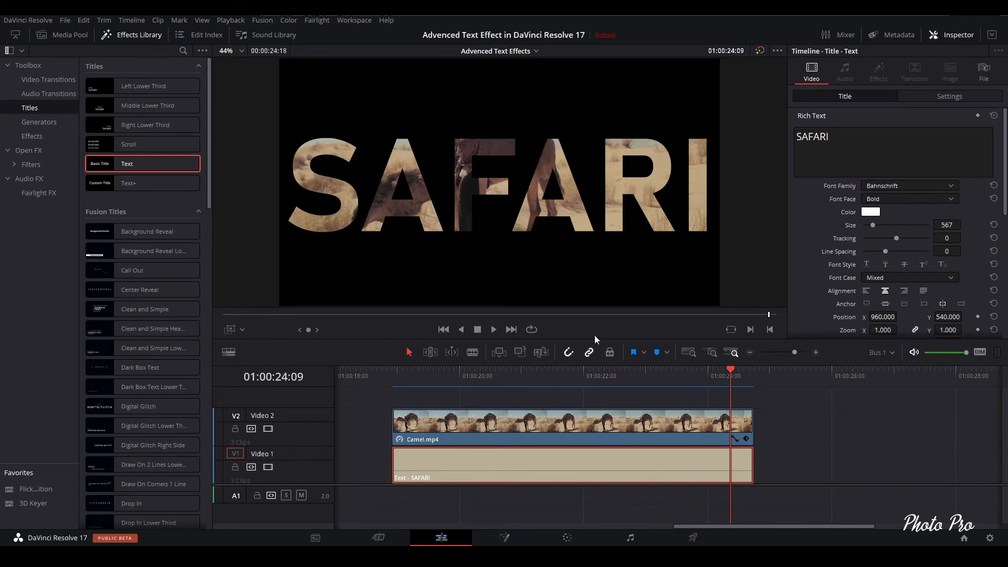
drag(732, 370, 529, 381)
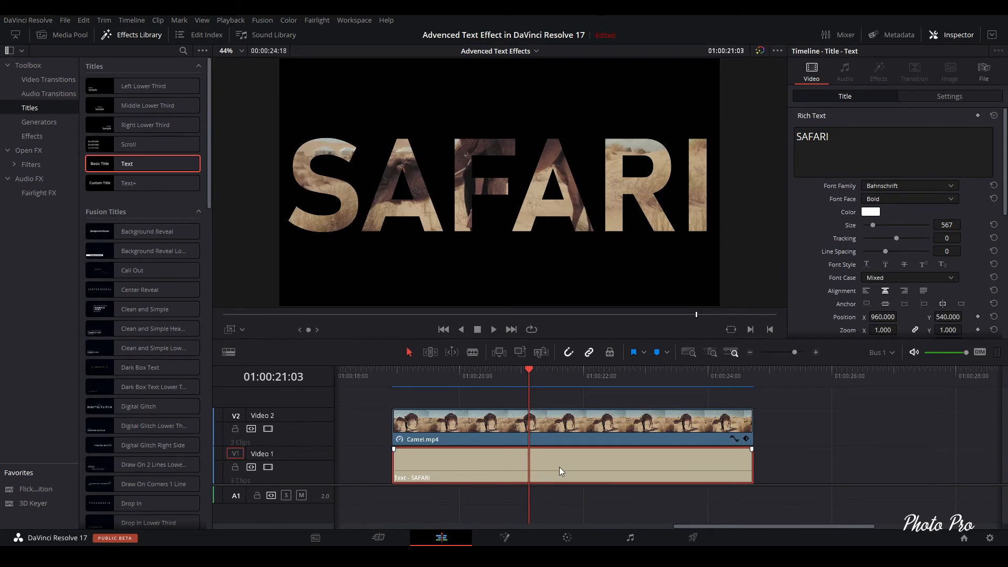
key(ctrl+b)
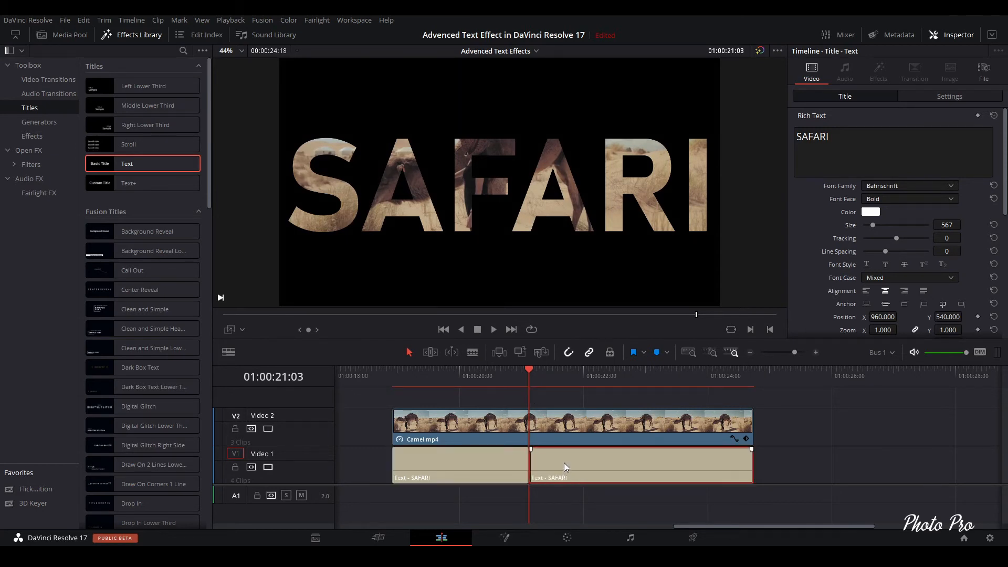
- Split the title again at 01:00:23:00 and delete the title segment after that cut
drag(532, 374, 647, 398)
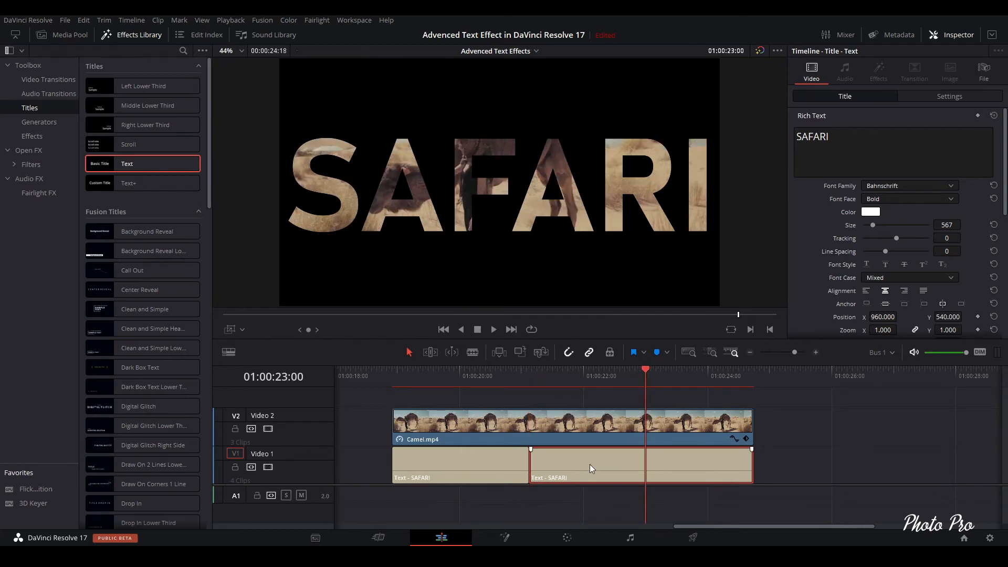
key(ctrl+b)
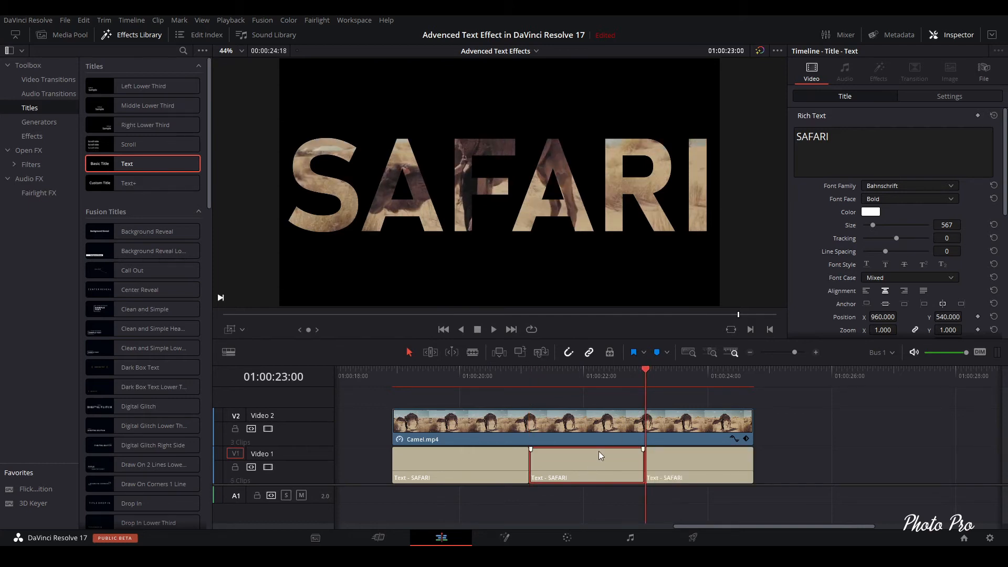
click(675, 470)
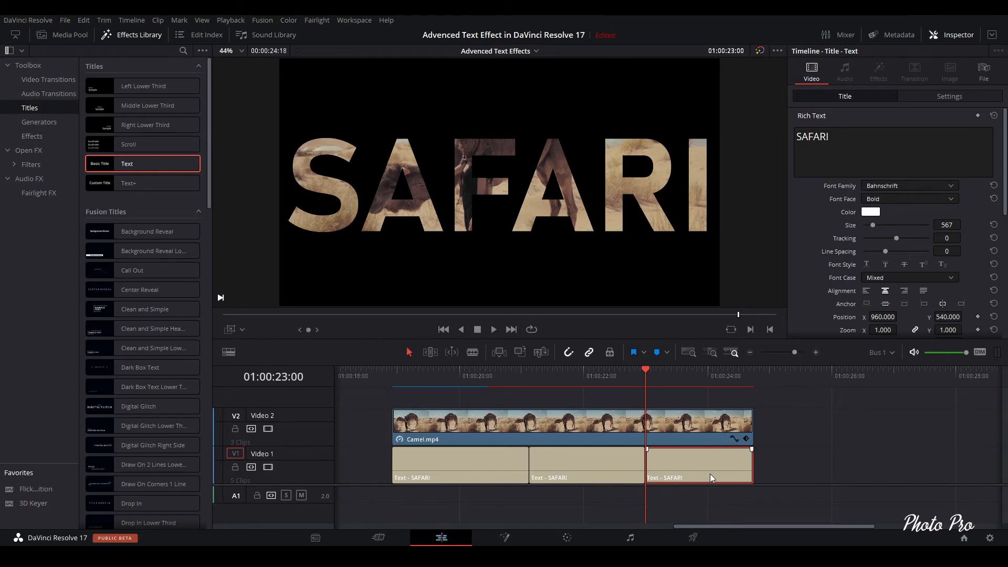
key(Delete)
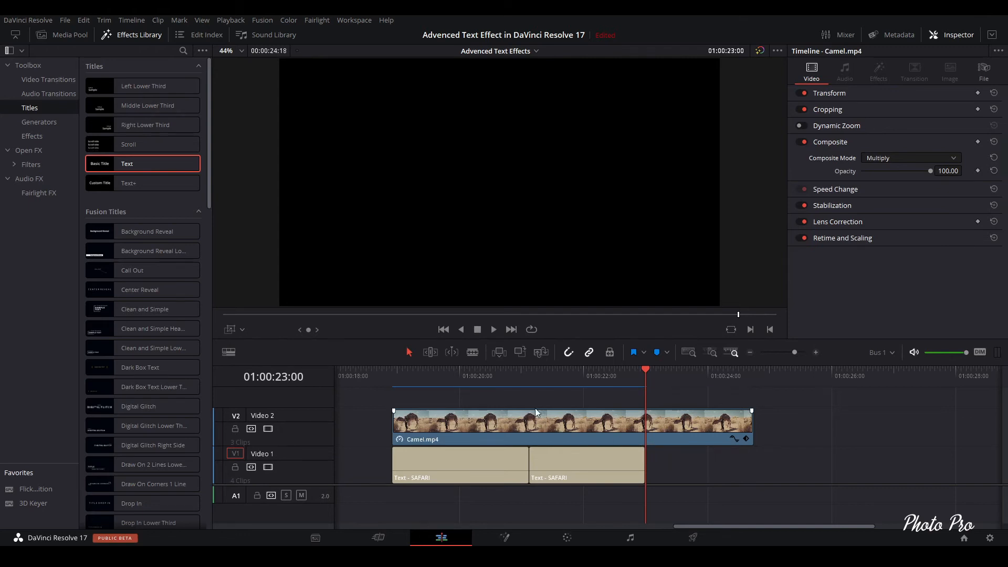
- Split the camel clip at 01:00:23:00 and select its final segment
click(532, 376)
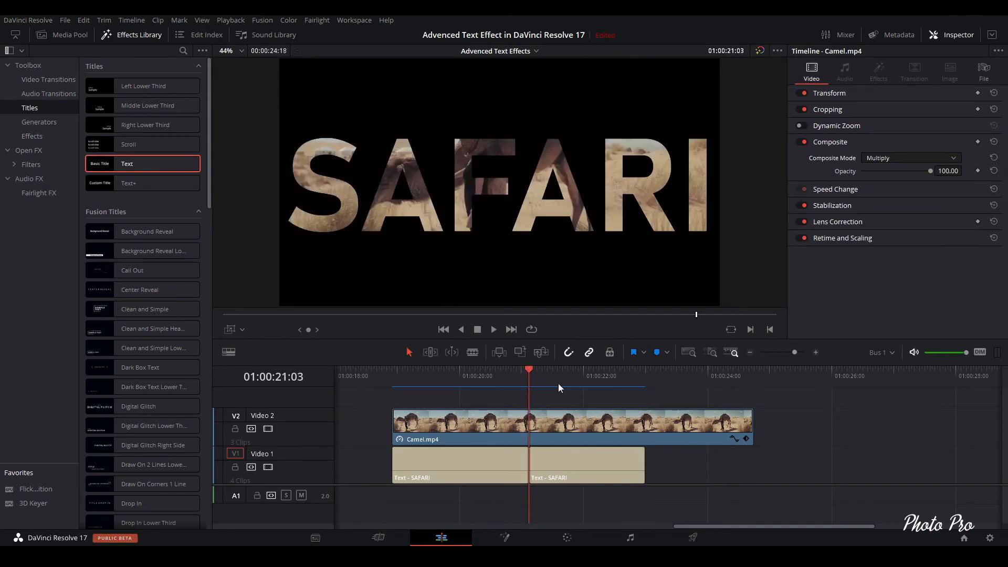
click(649, 372)
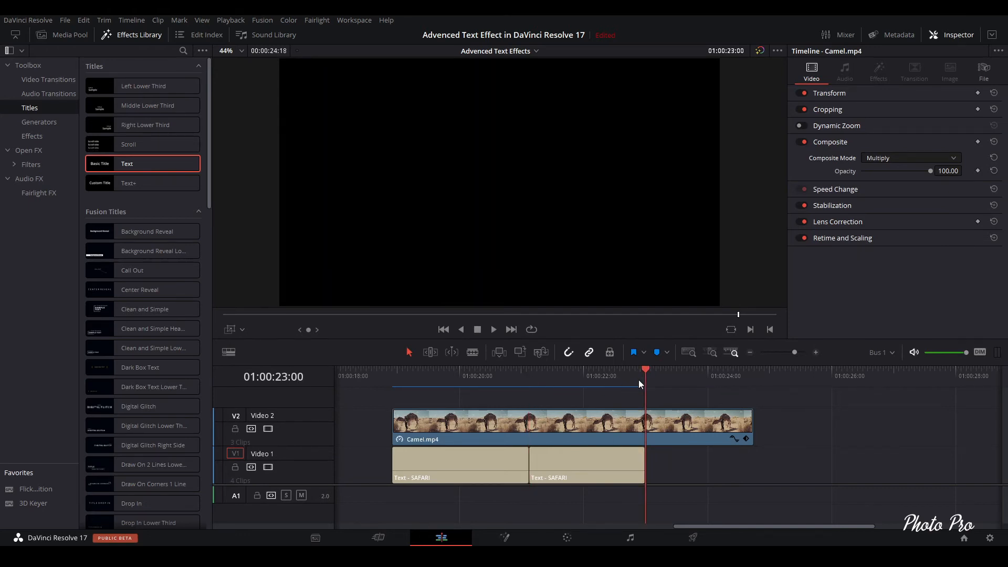
key(ctrl+b)
click(699, 428)
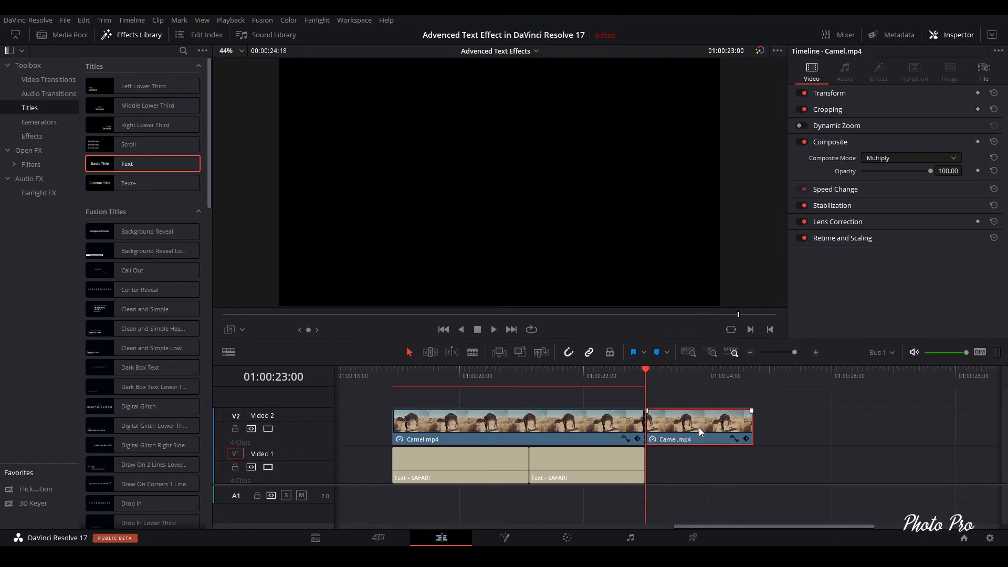
- Set the final camel segment's Composite Mode back to Normal
click(957, 159)
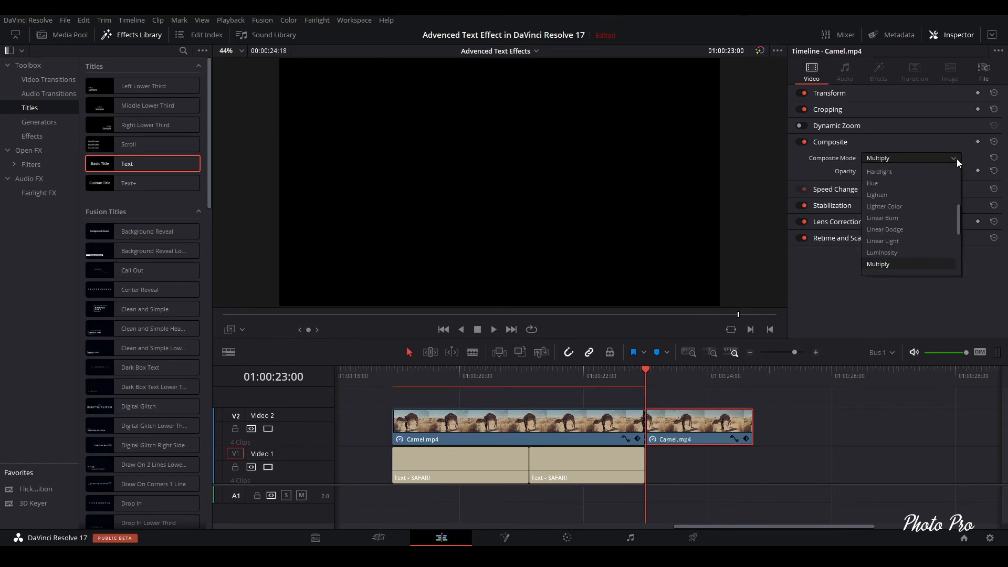
scroll(915, 189, up, 5)
click(906, 169)
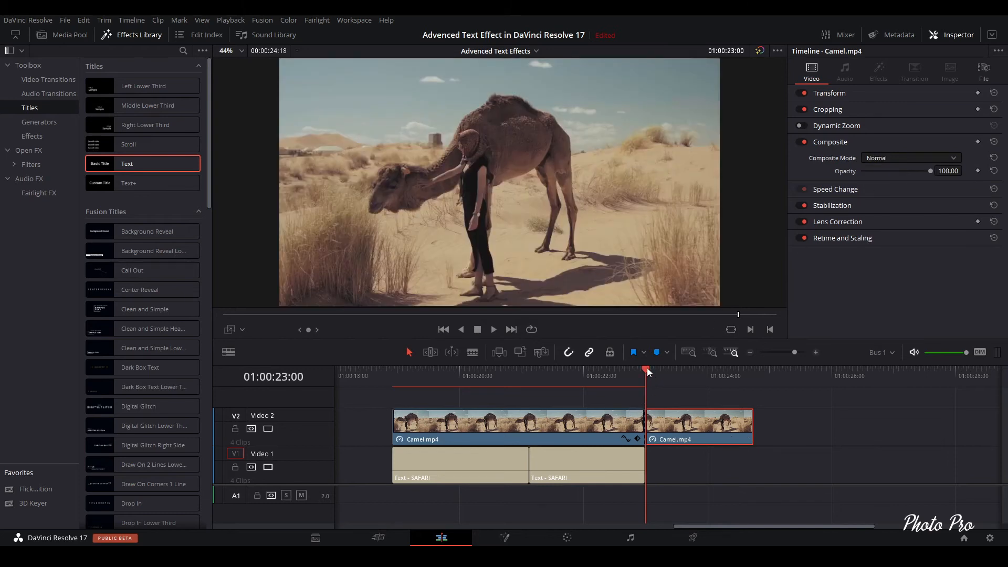
- Play back the edit from around 01:00:21 to check the title cut
drag(647, 368, 518, 376)
key(space)
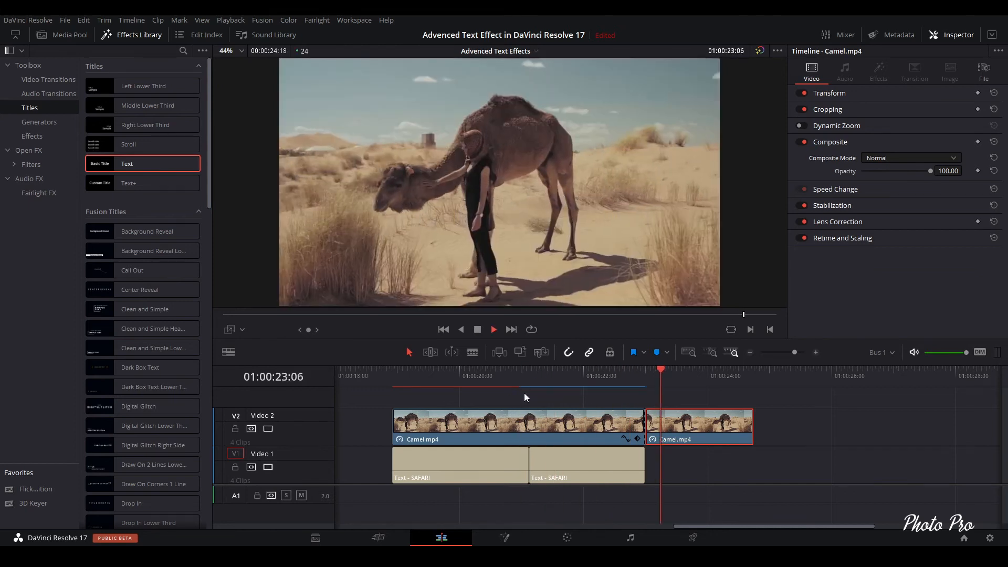
key(space)
- Enable Dynamic Zoom in the settings of the second SAFARI title segment
click(580, 462)
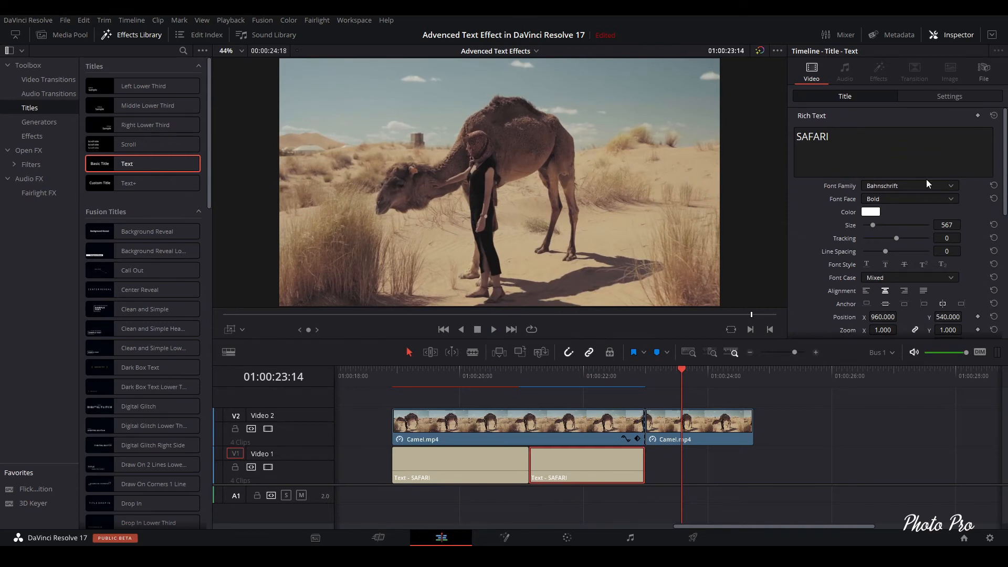
click(953, 99)
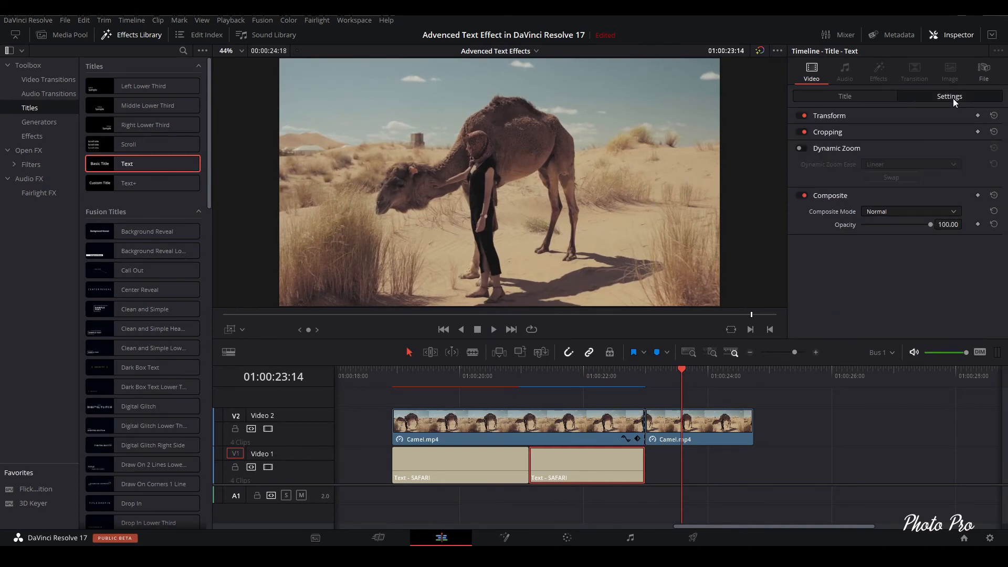
click(800, 149)
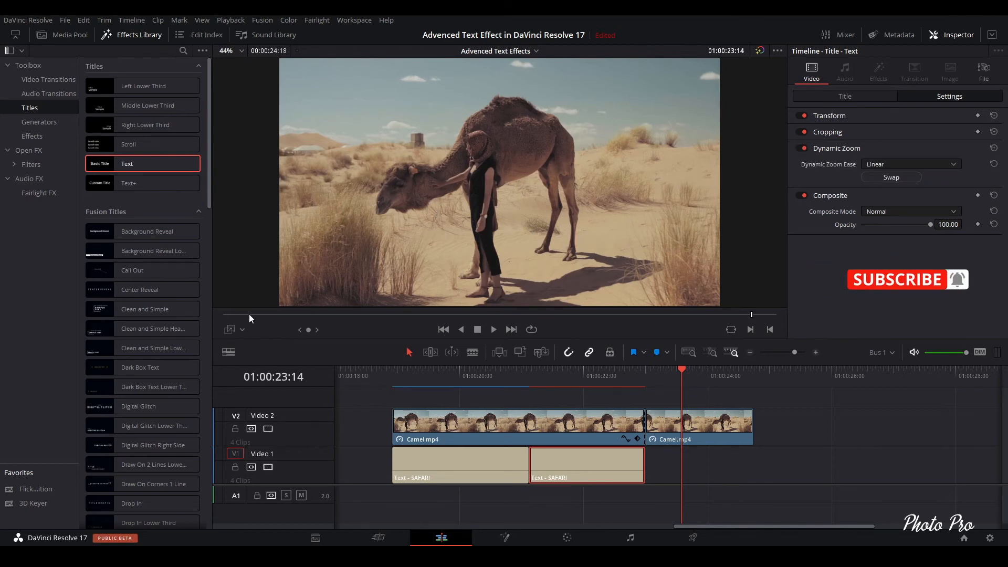
- Switch the viewer overlay to Dynamic Zoom and enlarge the start rectangle slightly
click(231, 331)
click(244, 330)
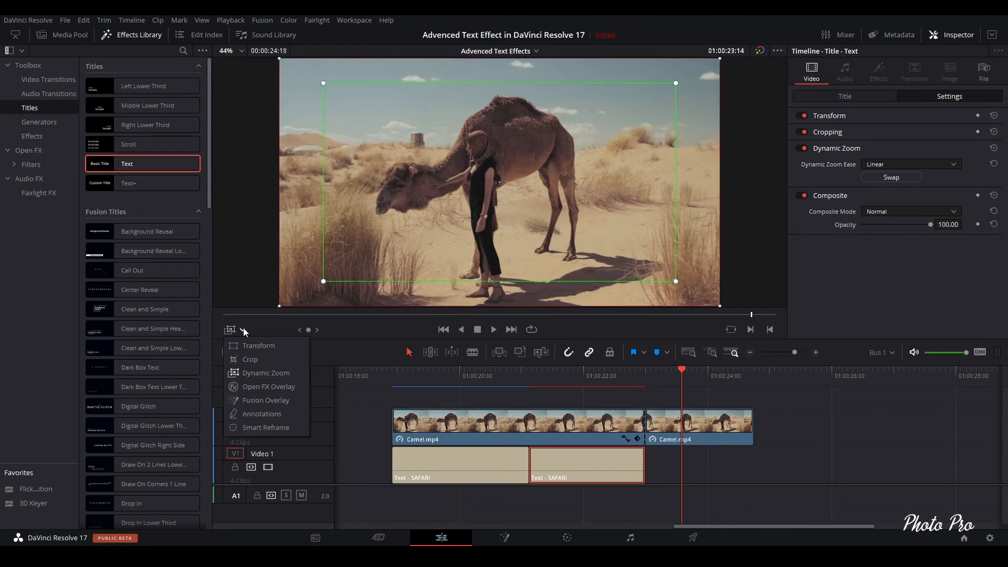
click(259, 374)
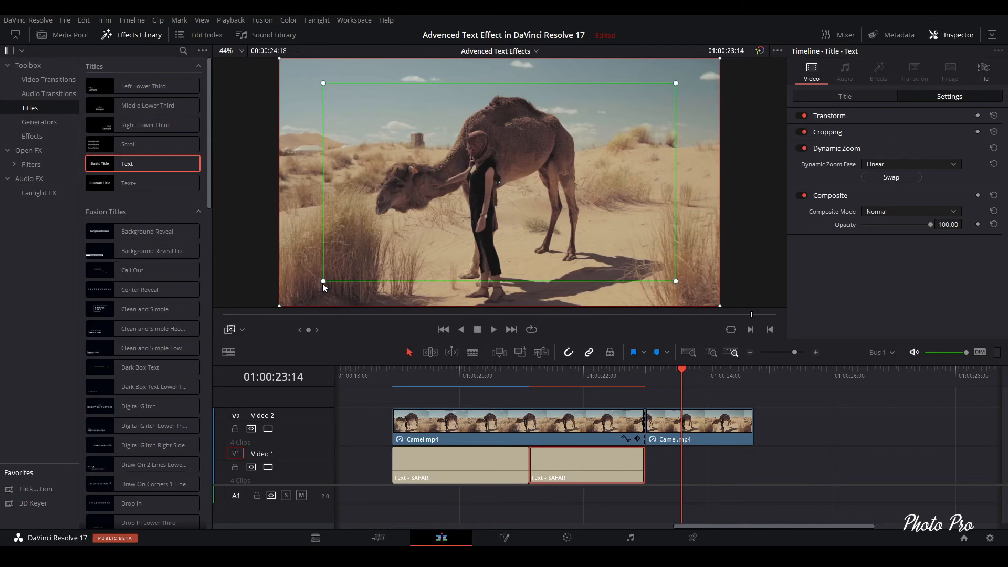
drag(322, 283, 314, 288)
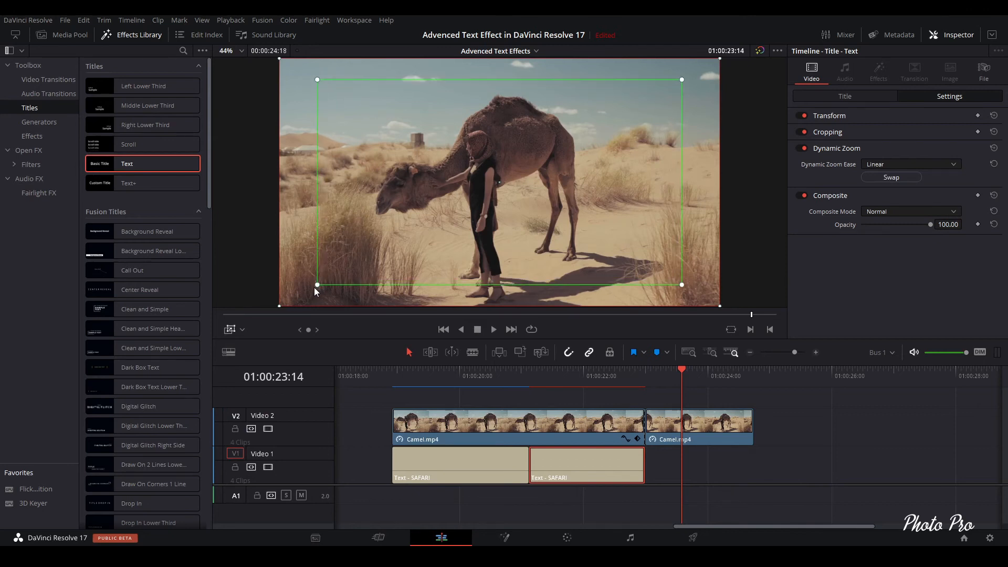
- Scrub and play the second title segment to preview the zoom
drag(486, 376, 549, 377)
drag(623, 378, 655, 370)
key(space)
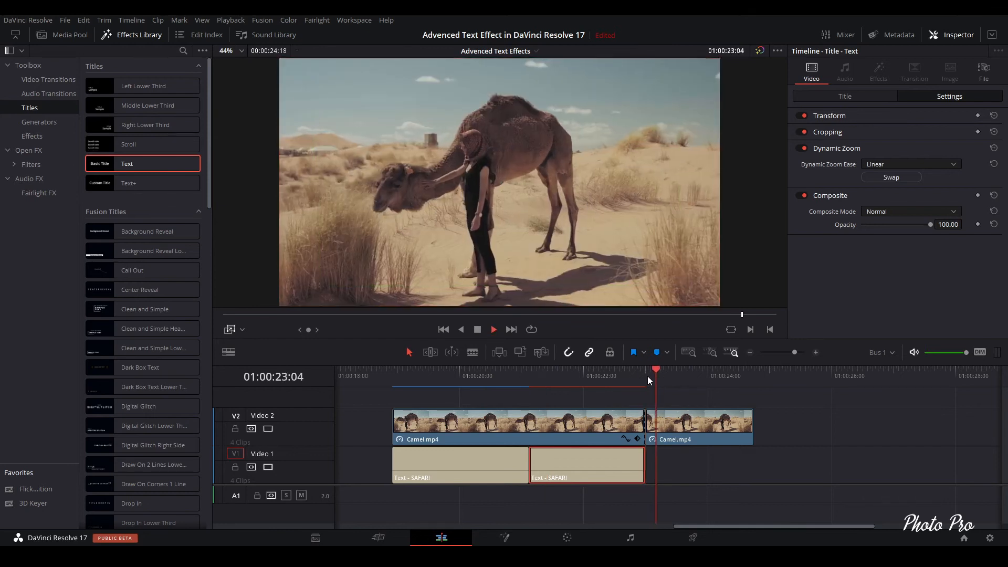
key(space)
click(609, 378)
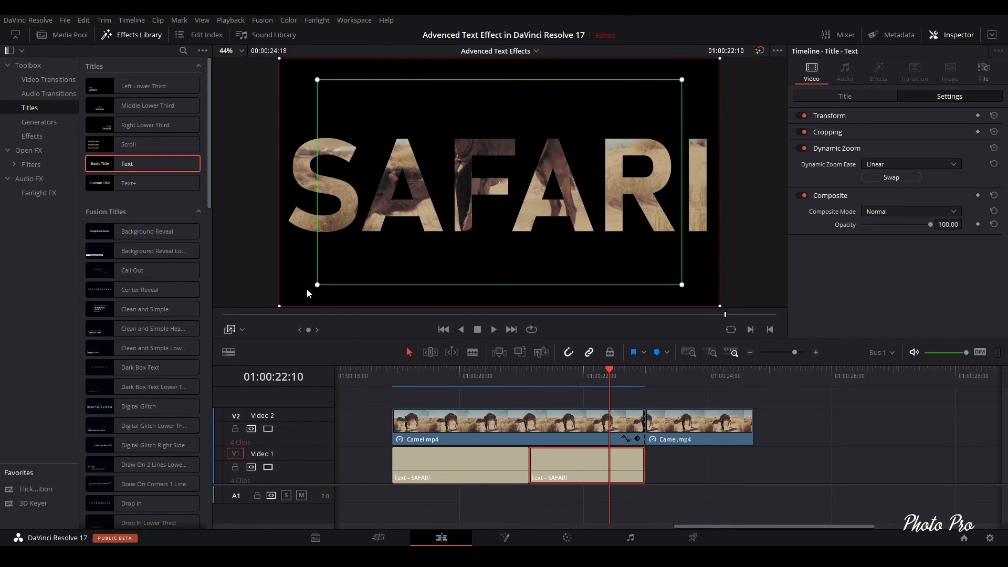
- Shrink the Dynamic Zoom end rectangle around the S and A letters and expand the start rectangle to full frame
drag(281, 306, 400, 162)
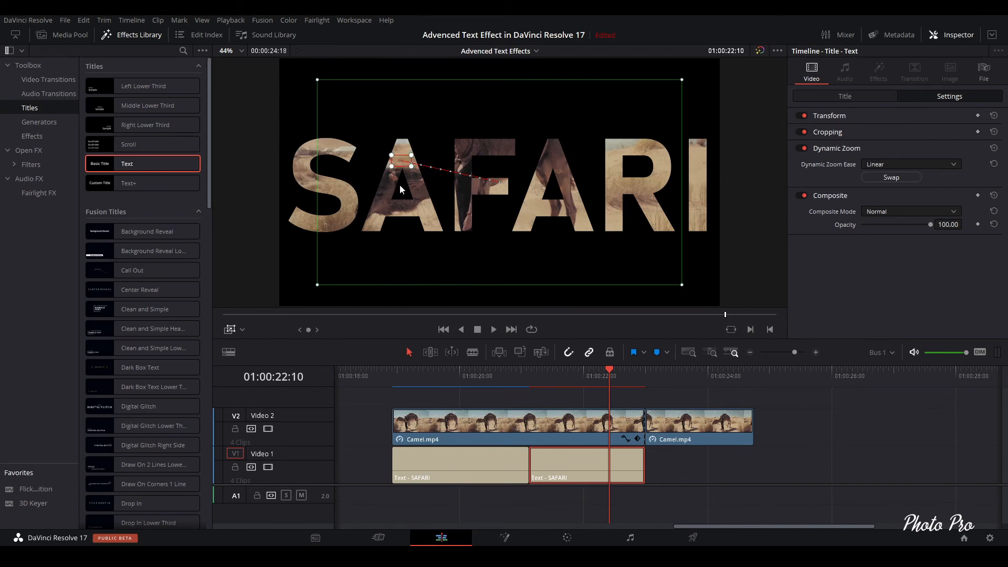
drag(317, 286, 278, 310)
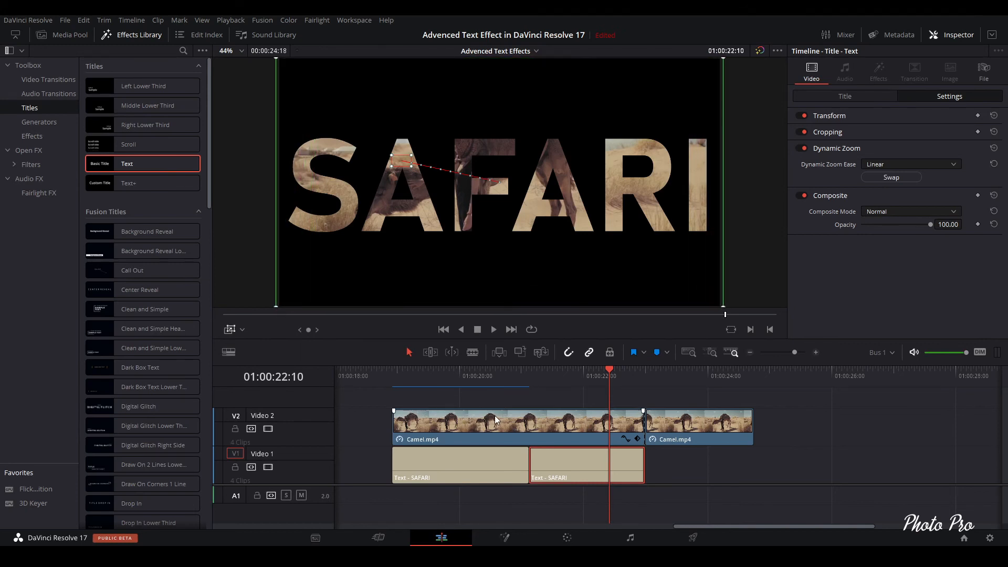
- Play back the title from the start of the clips to preview the zoom movement
mouse_move(443, 412)
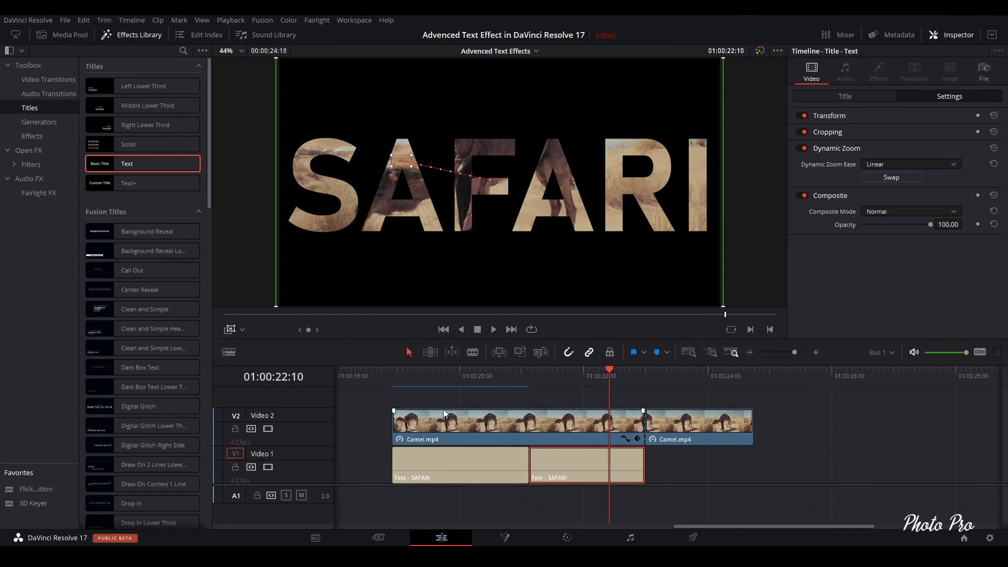
click(511, 375)
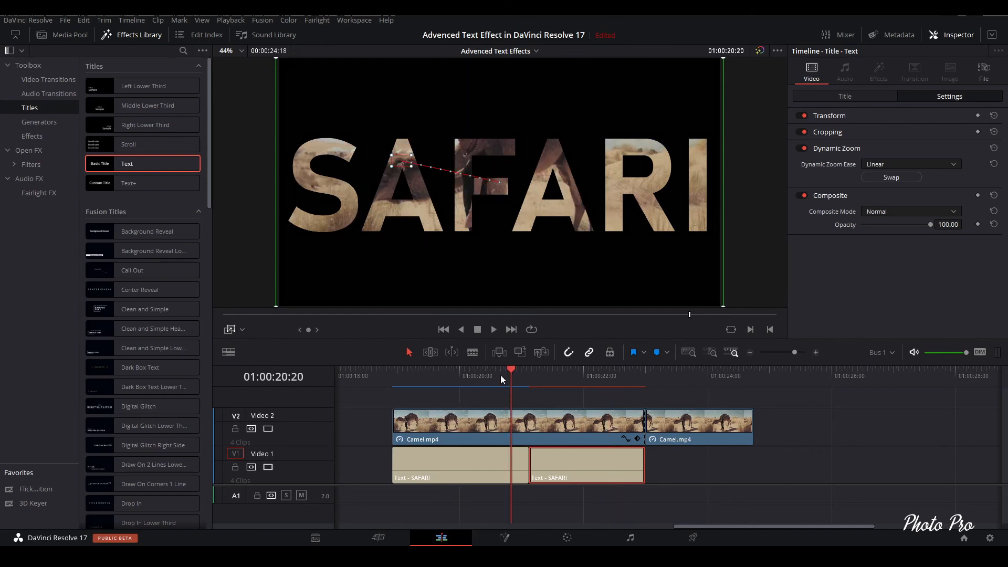
click(394, 372)
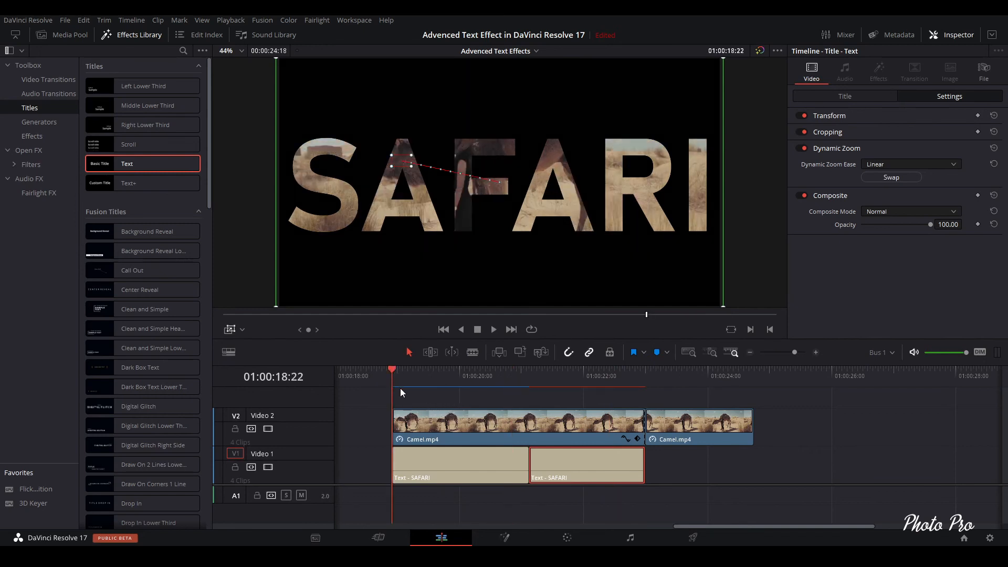
key(space)
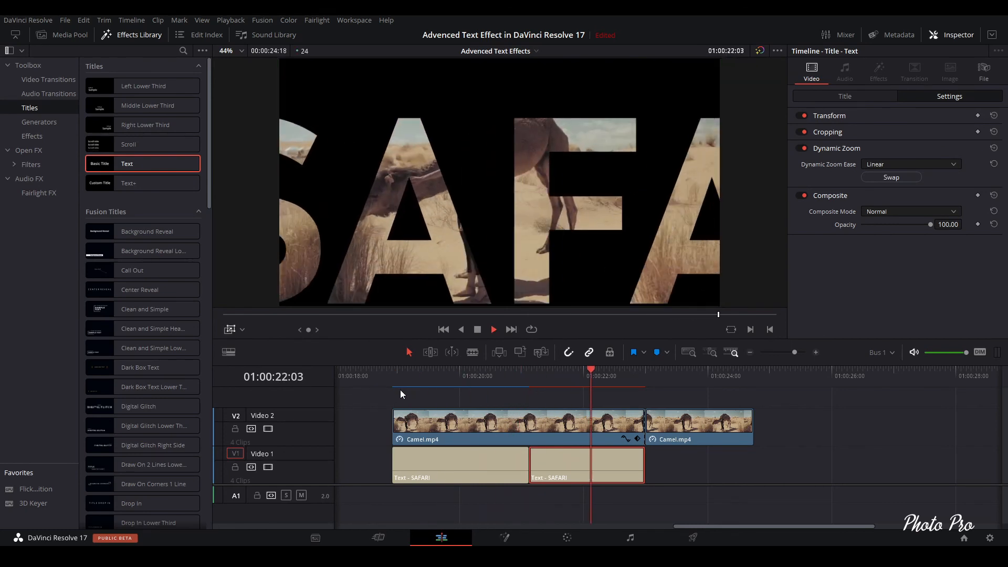
key(space)
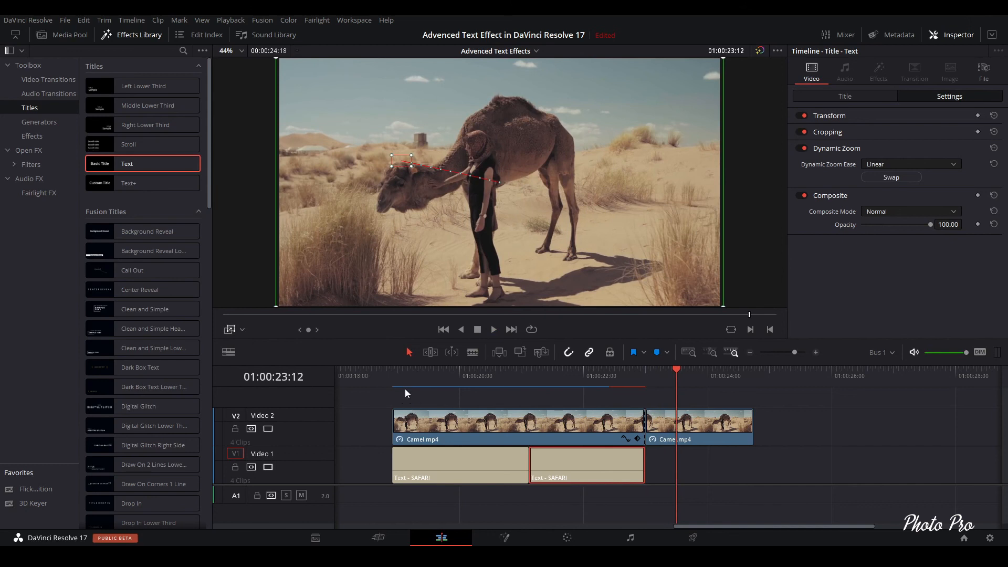
click(398, 378)
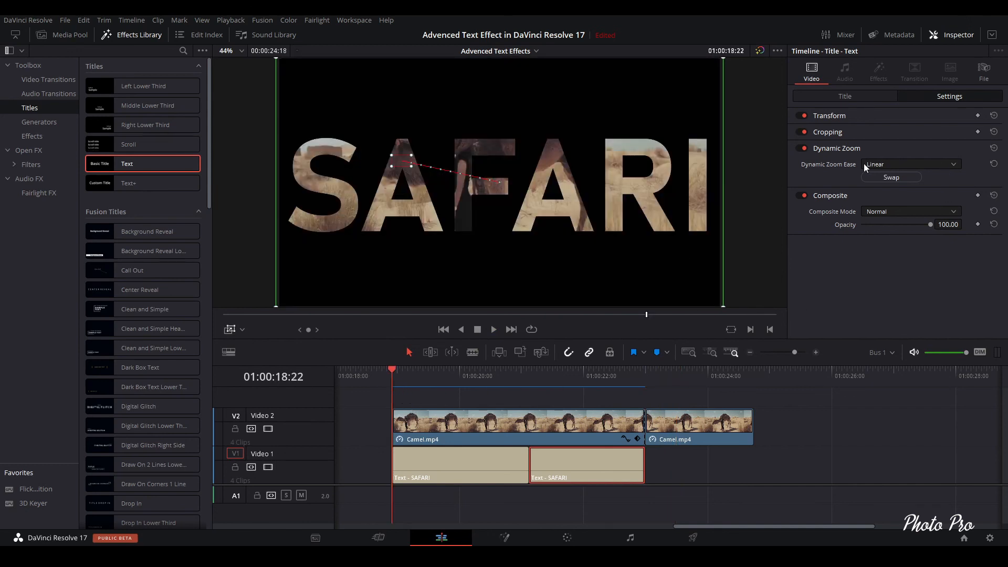
- Set the Dynamic Zoom Ease of the title segment to Ease In
click(953, 165)
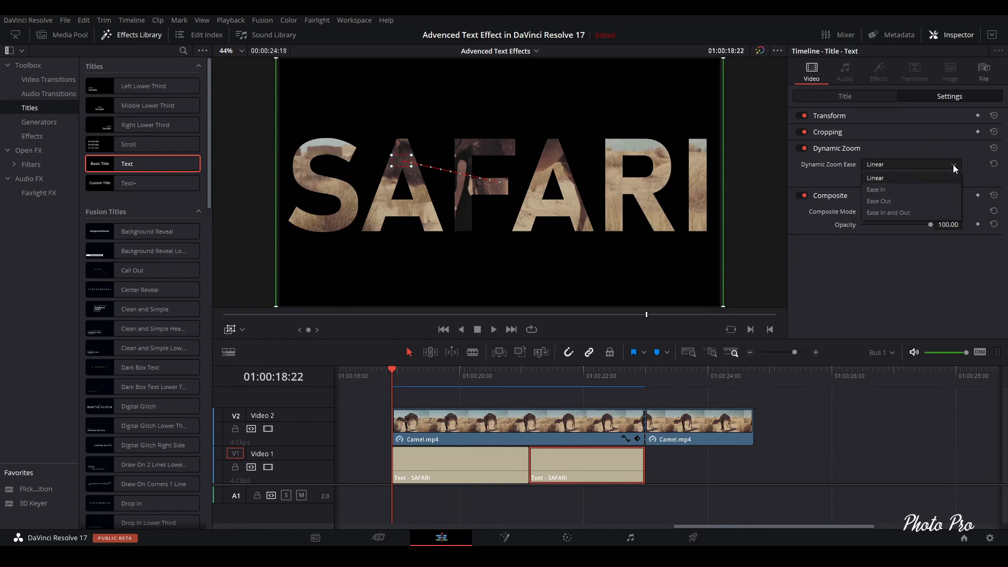
click(887, 204)
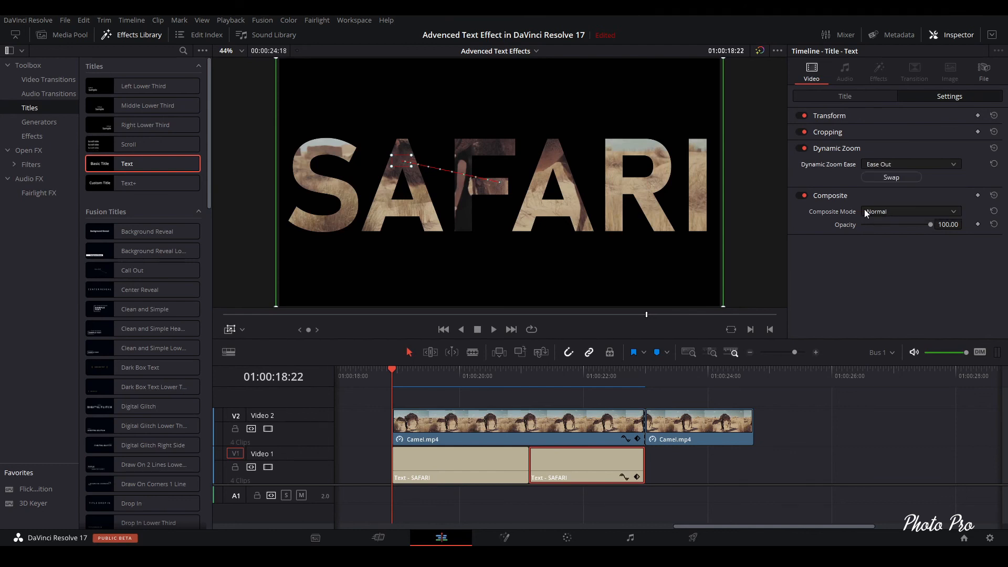
click(955, 164)
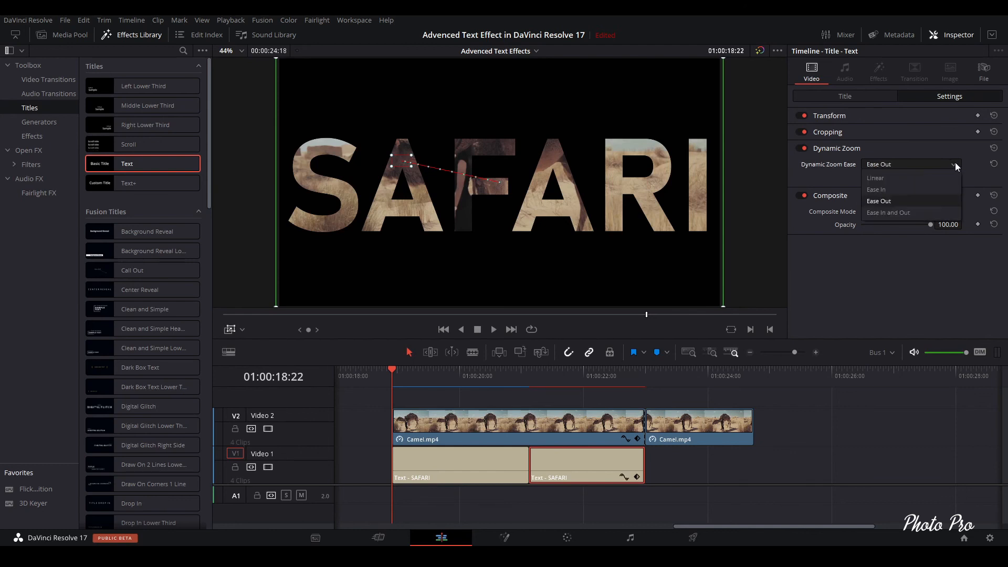
click(906, 191)
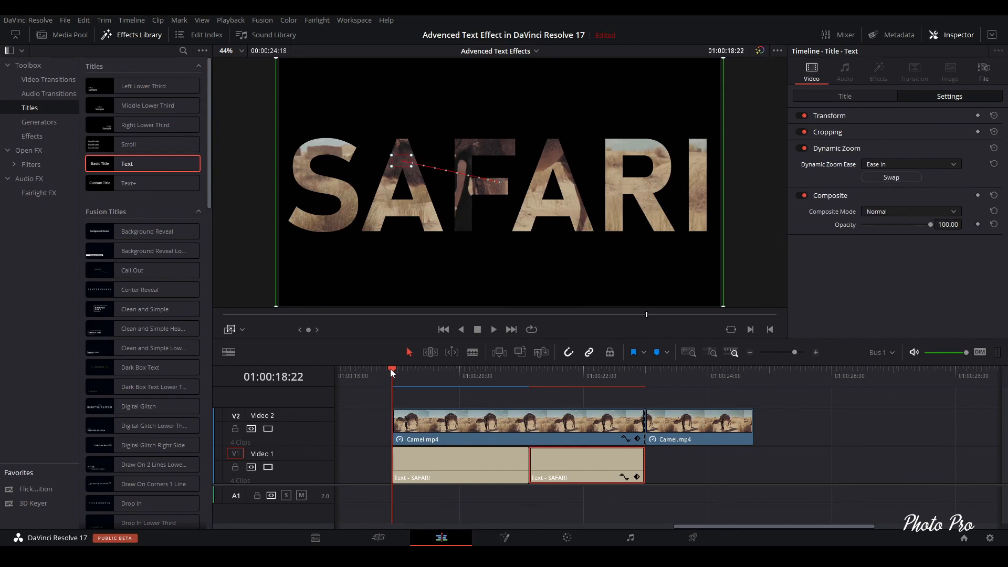
- Play the sequence from the start in full-screen preview, then exit full screen
mouse_move(389, 368)
mouse_down()
mouse_move(406, 368)
mouse_move(395, 369)
mouse_up()
key(ctrl+f)
key(space)
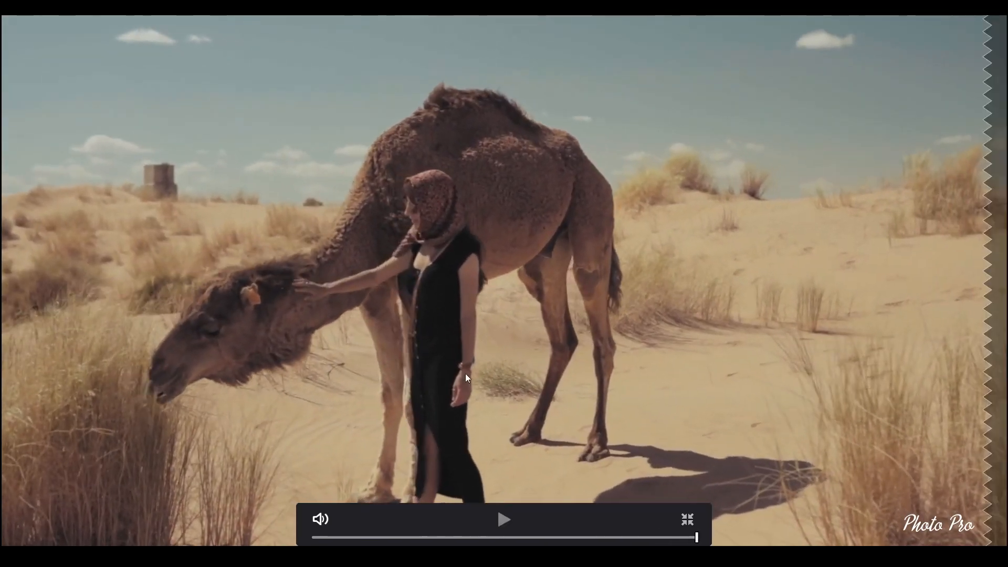
click(687, 519)
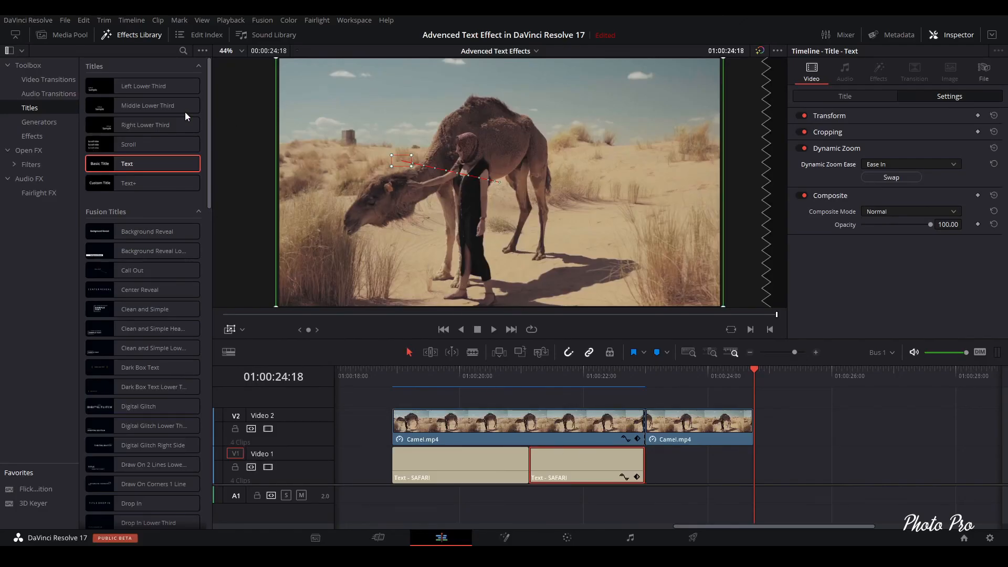
- Hide the effects library and inspector panels to enlarge the viewer, and move the playhead to about 01:00:20:23
click(146, 38)
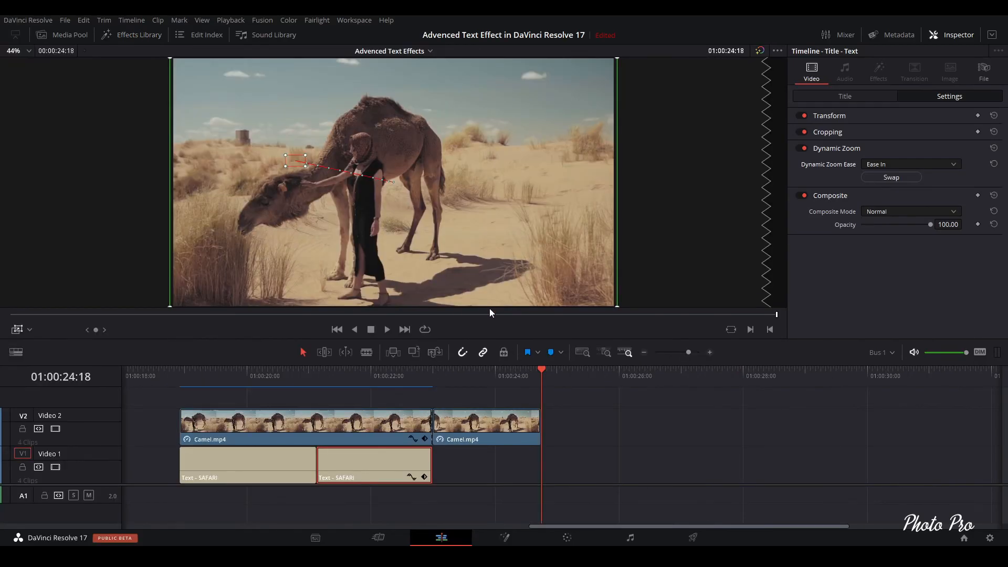
click(954, 35)
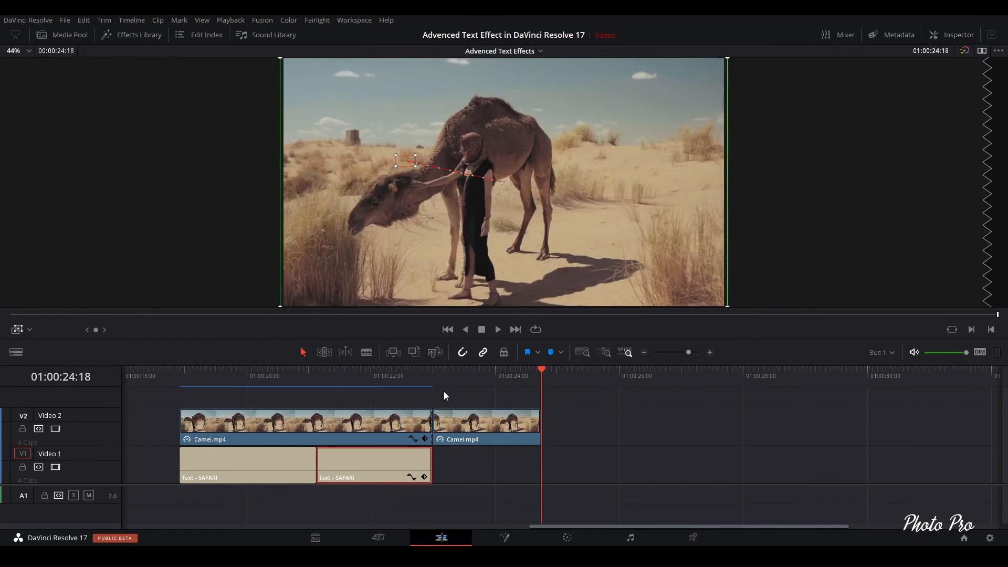
click(305, 371)
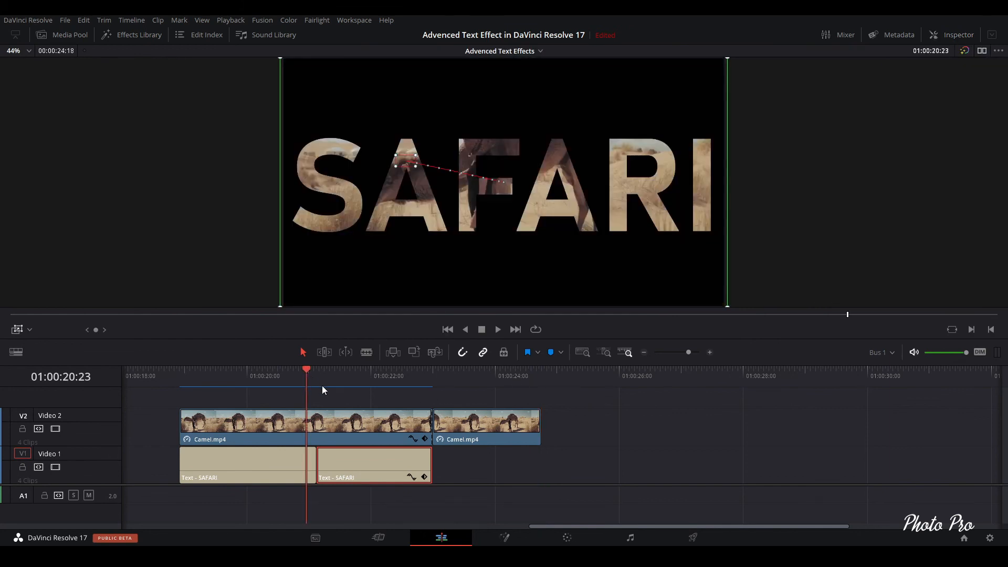